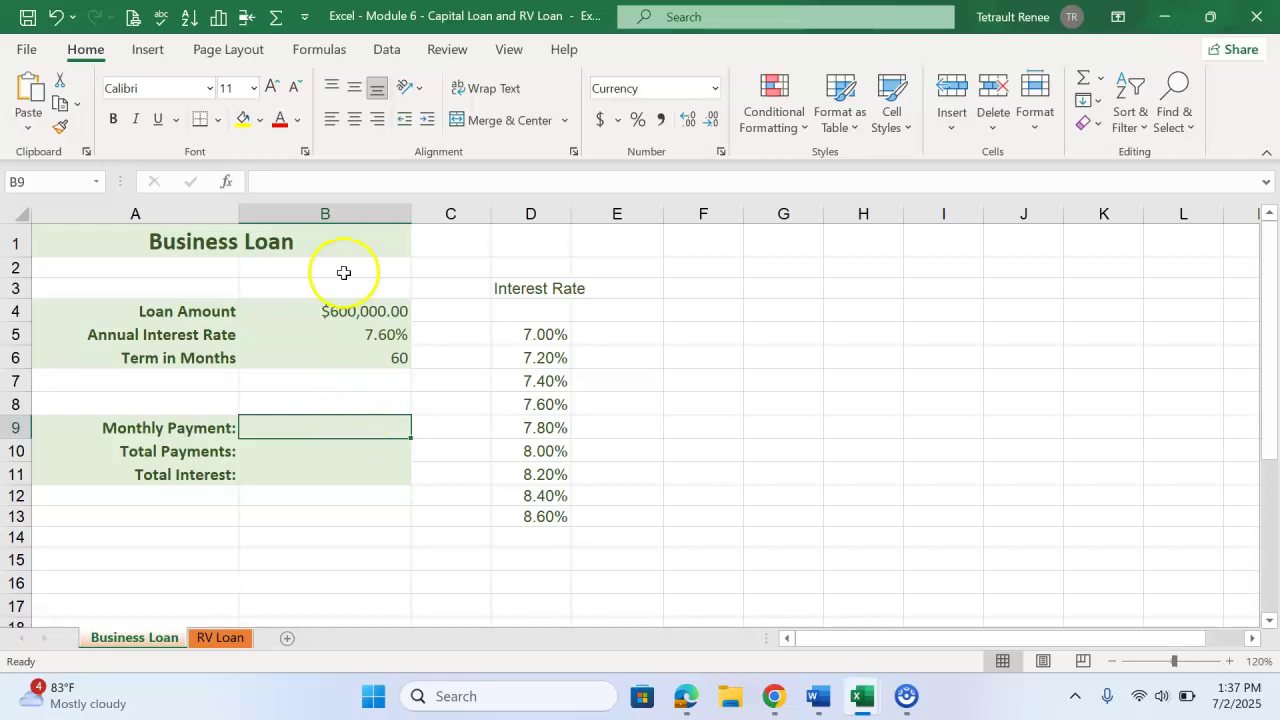
Step: Insert a PMT function in Monthly Payment cell B9 with Rate B5/12, Nper B6 and Pv -B4
click(310, 49)
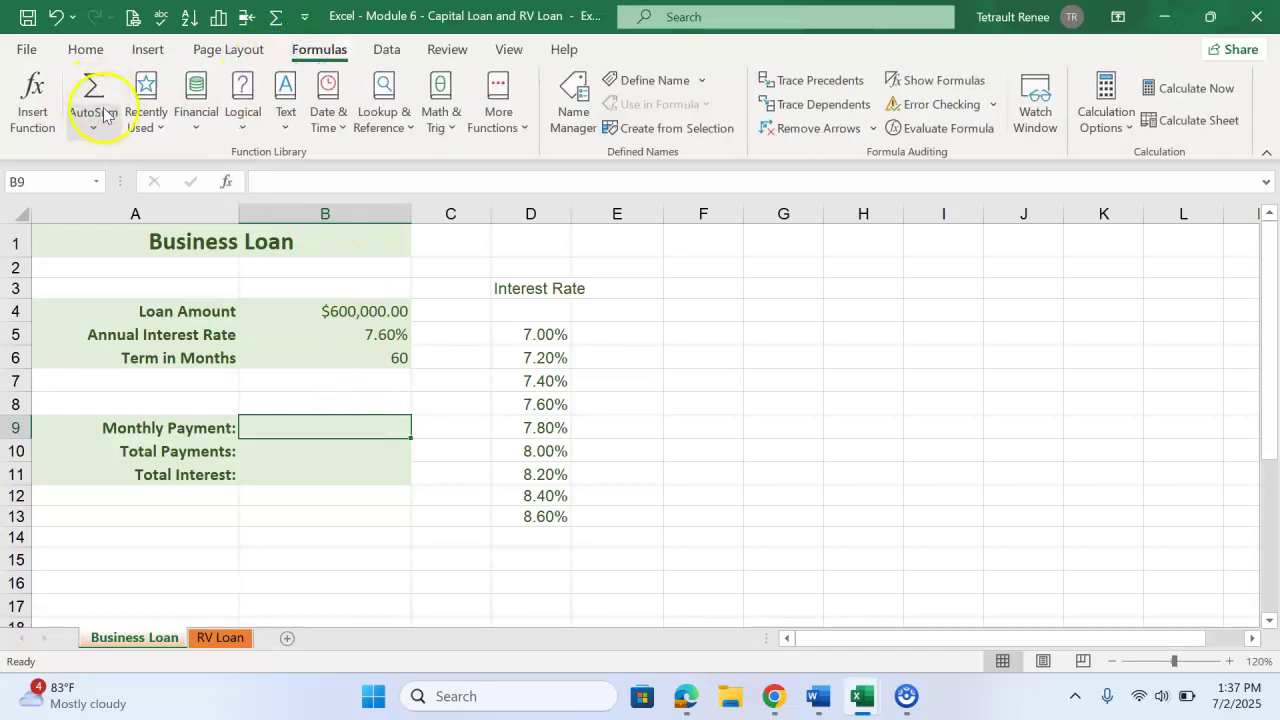
click(146, 100)
click(178, 158)
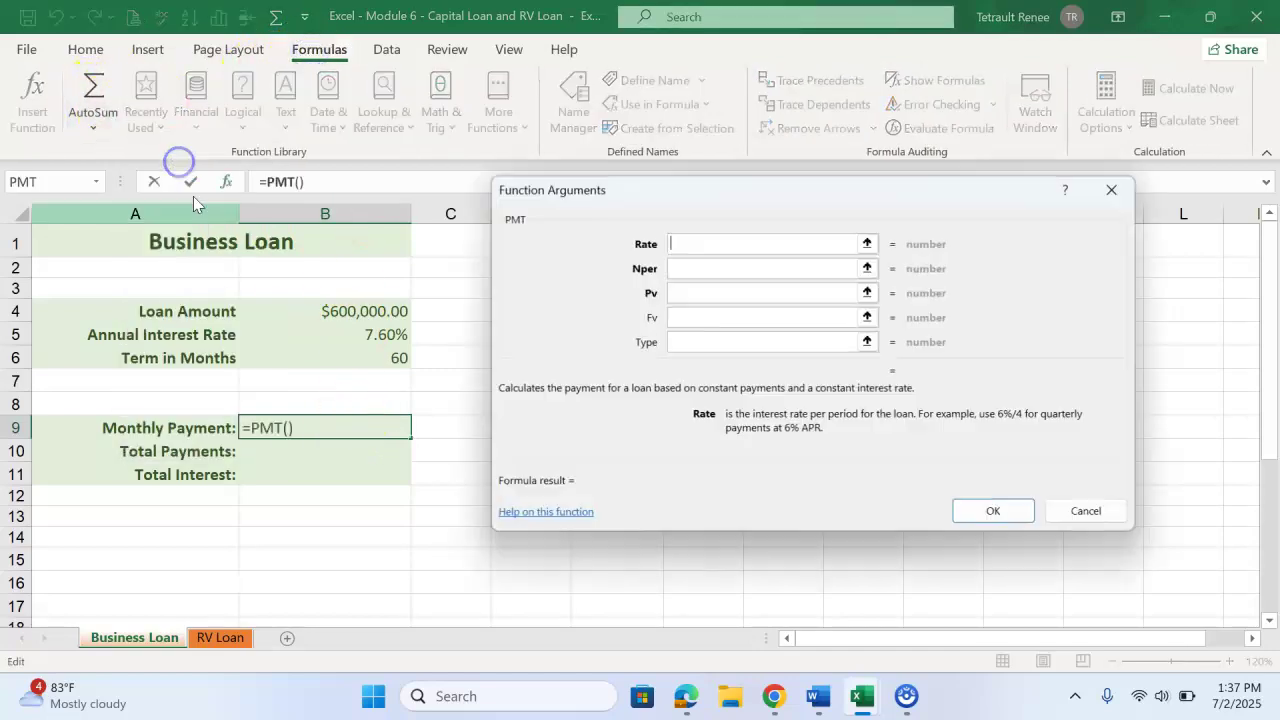
click(357, 340)
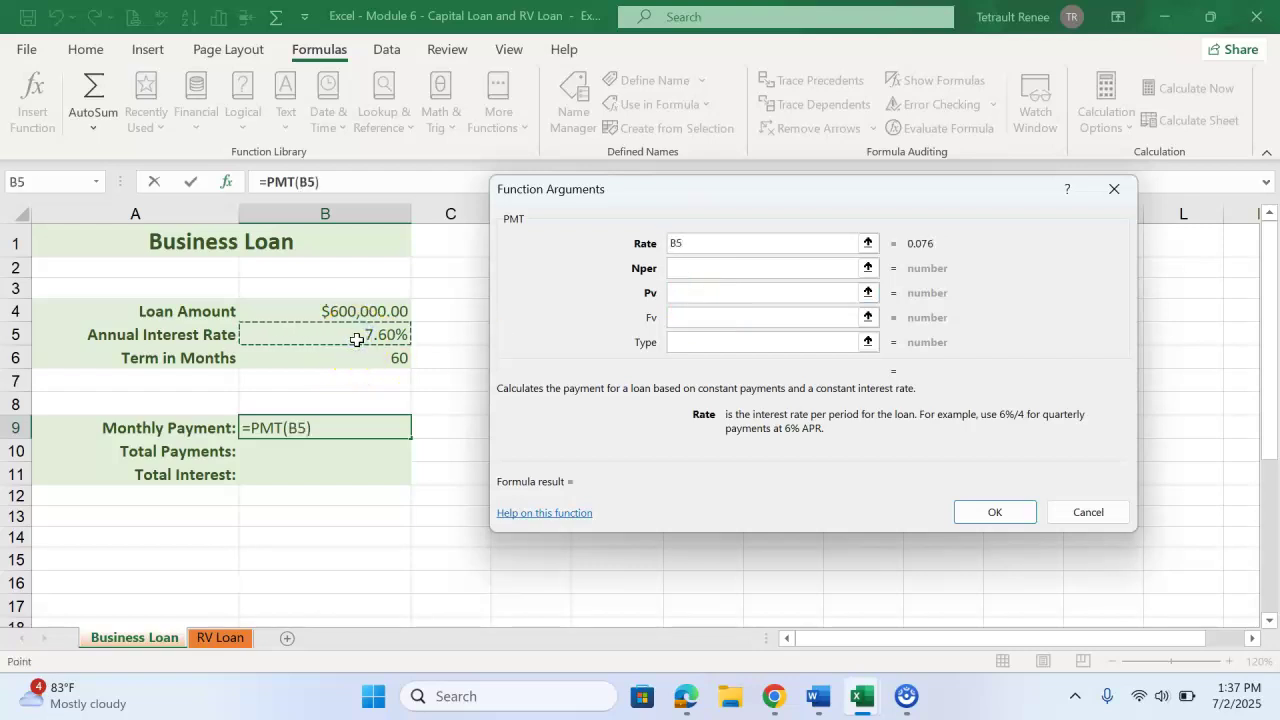
click(686, 268)
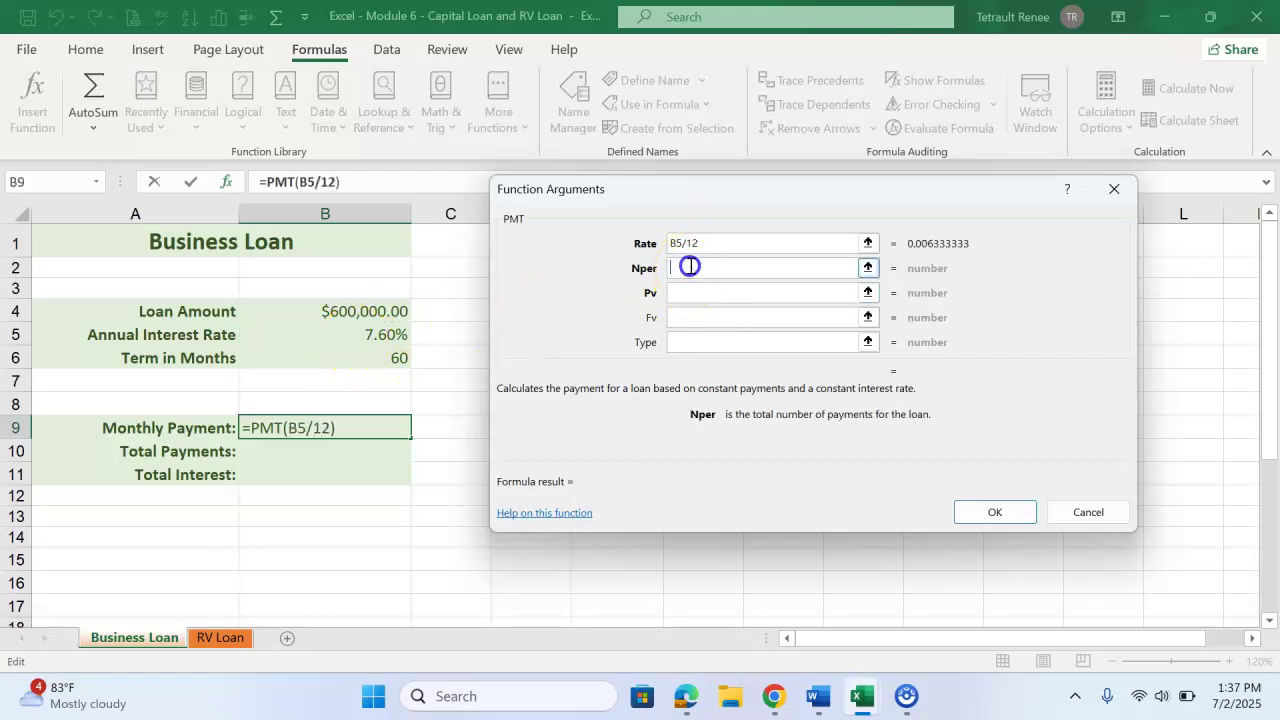
click(369, 360)
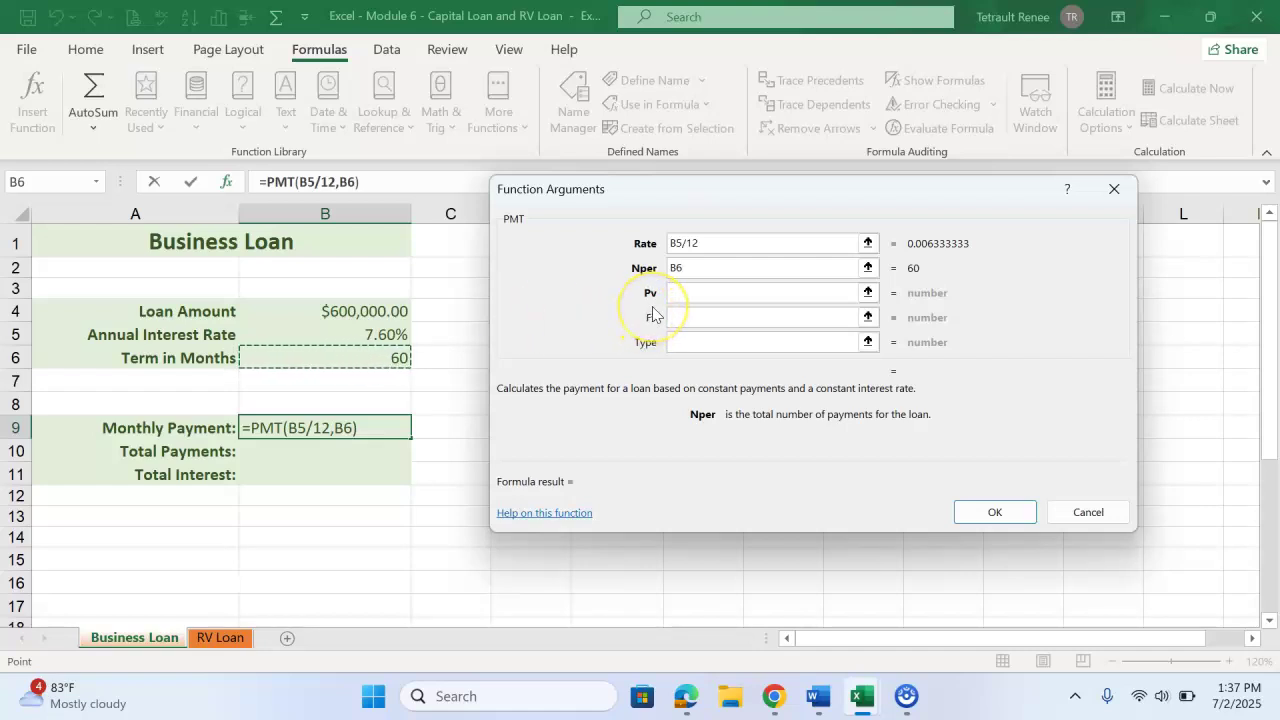
click(694, 289)
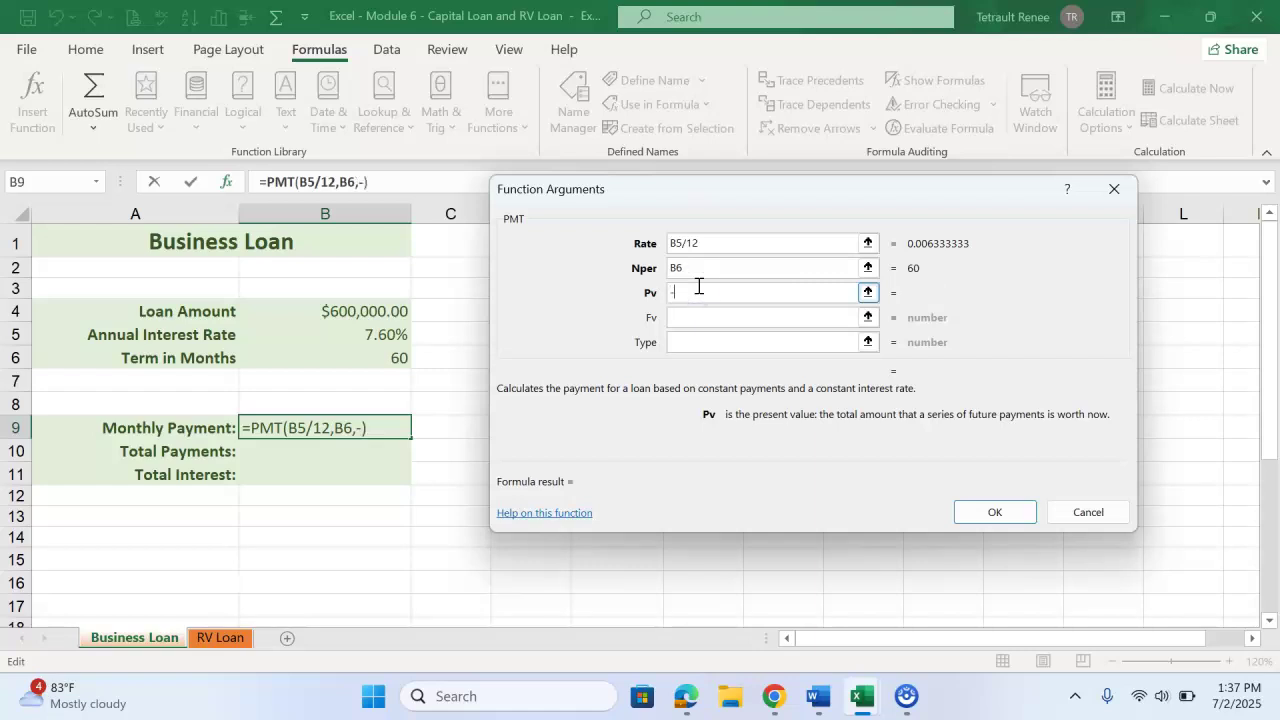
click(368, 310)
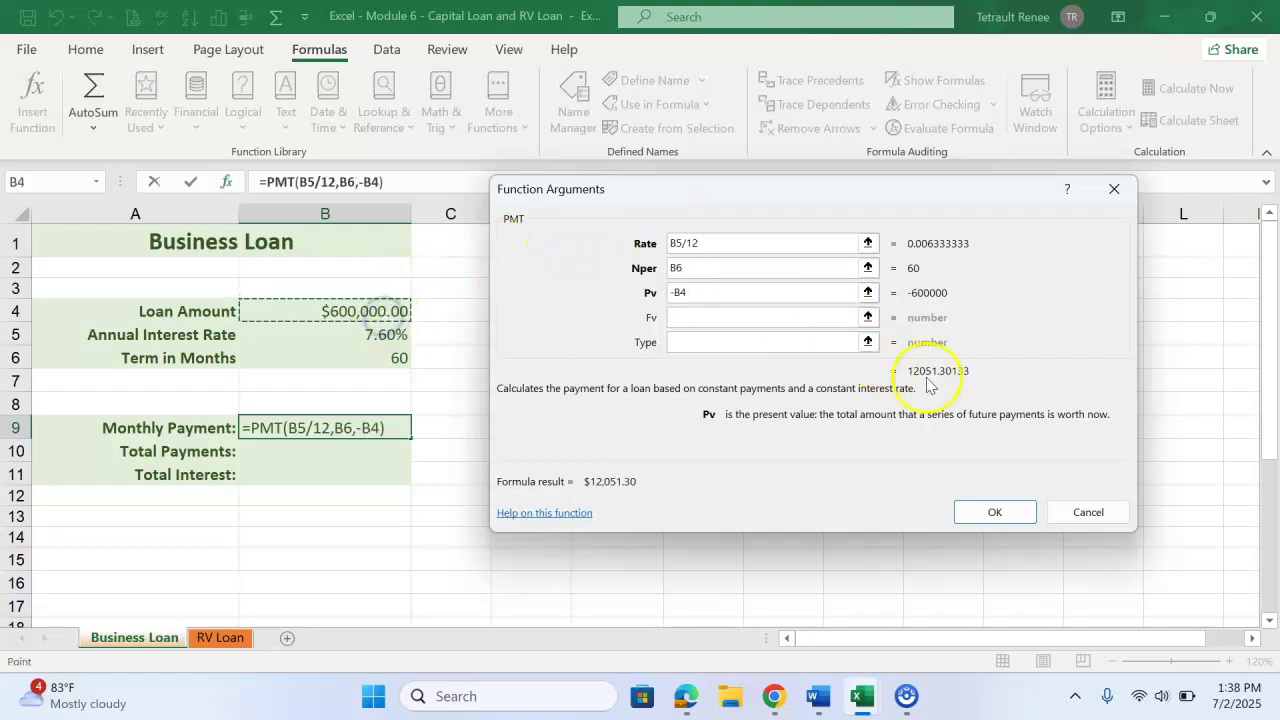
click(1003, 513)
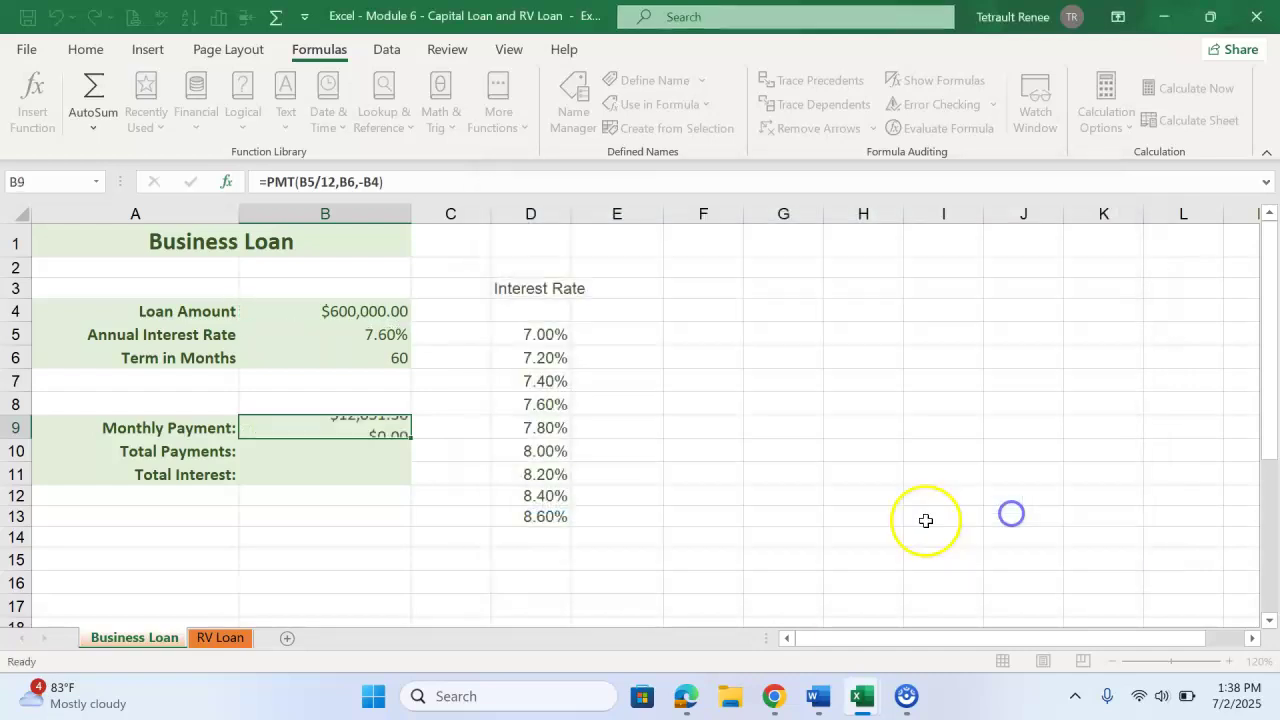
Step: Calculate Total Payments in B10 with the formula =B9*B6
click(366, 452)
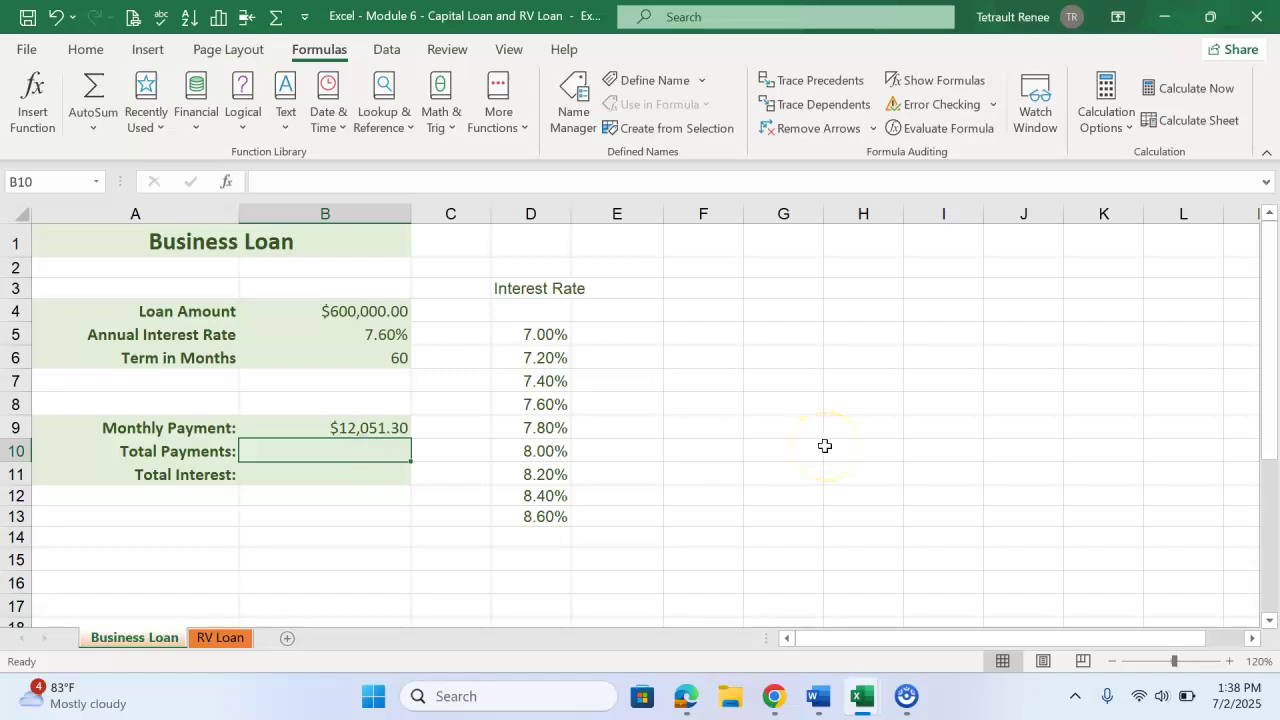
text(=)
key(Up)
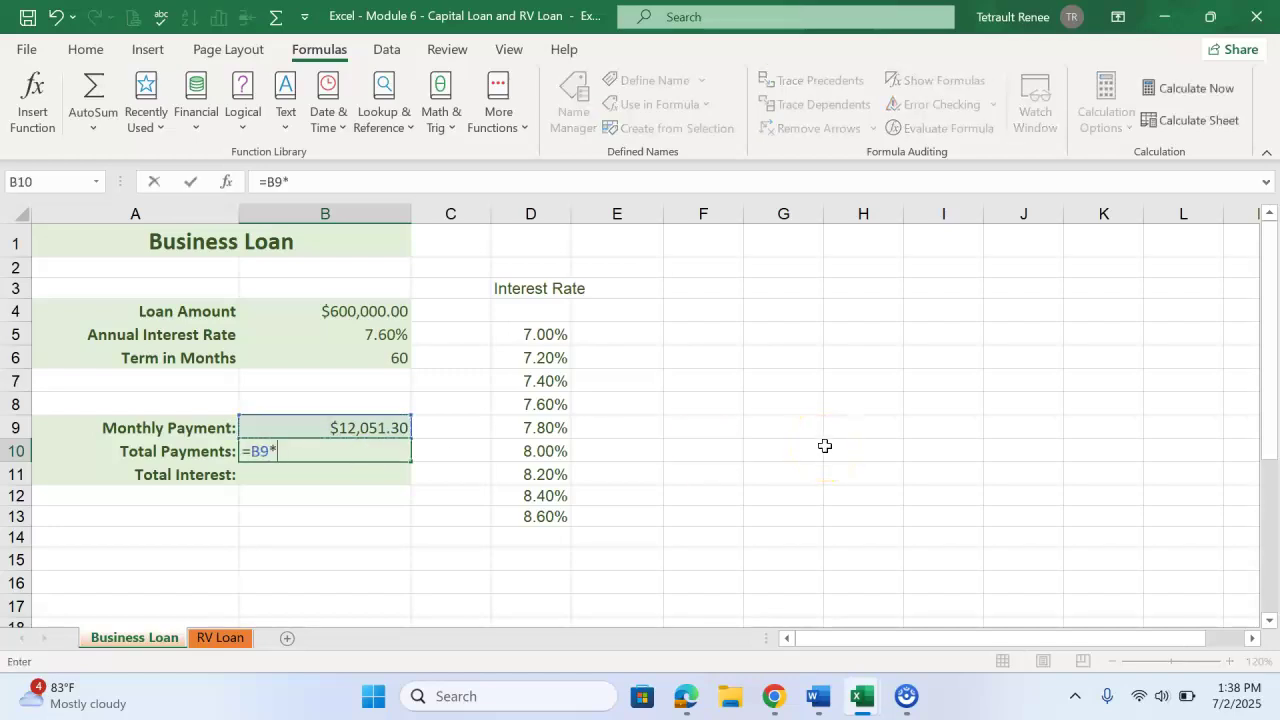
text(*)
click(398, 362)
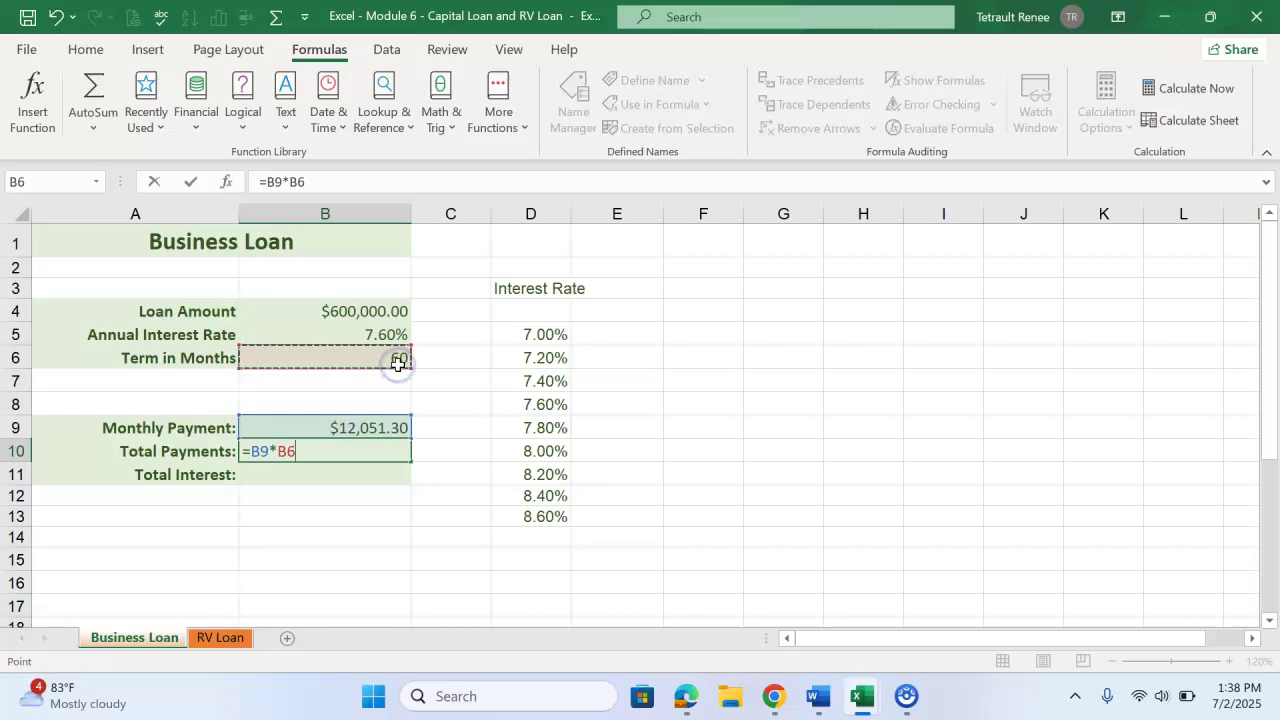
key(Return)
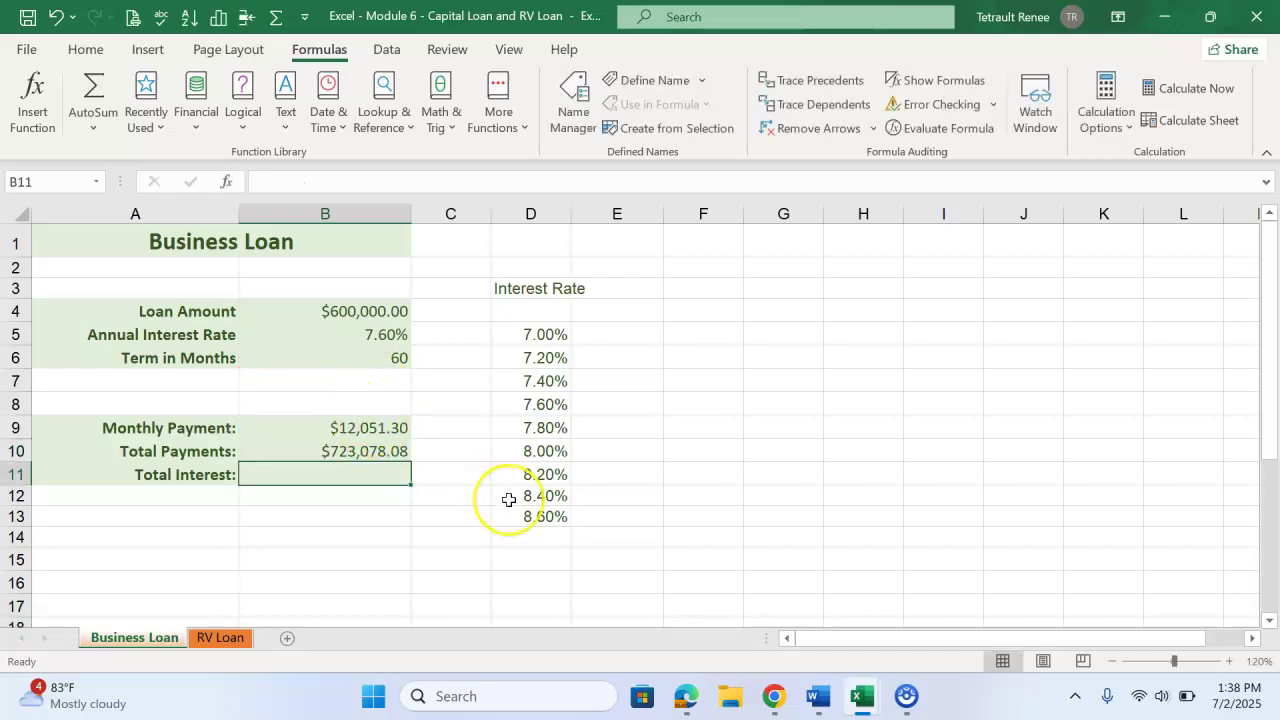
Step: Calculate Total Interest in B11 with the formula =B10-B4
text(=)
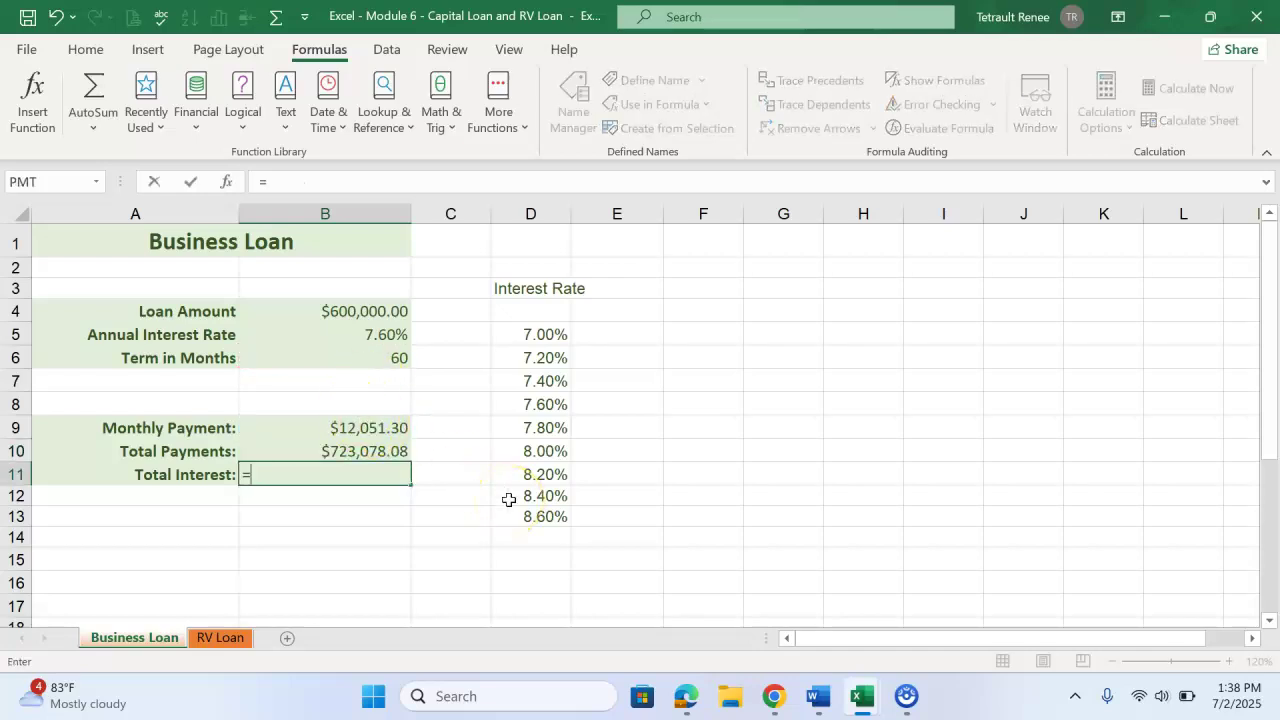
key(Up)
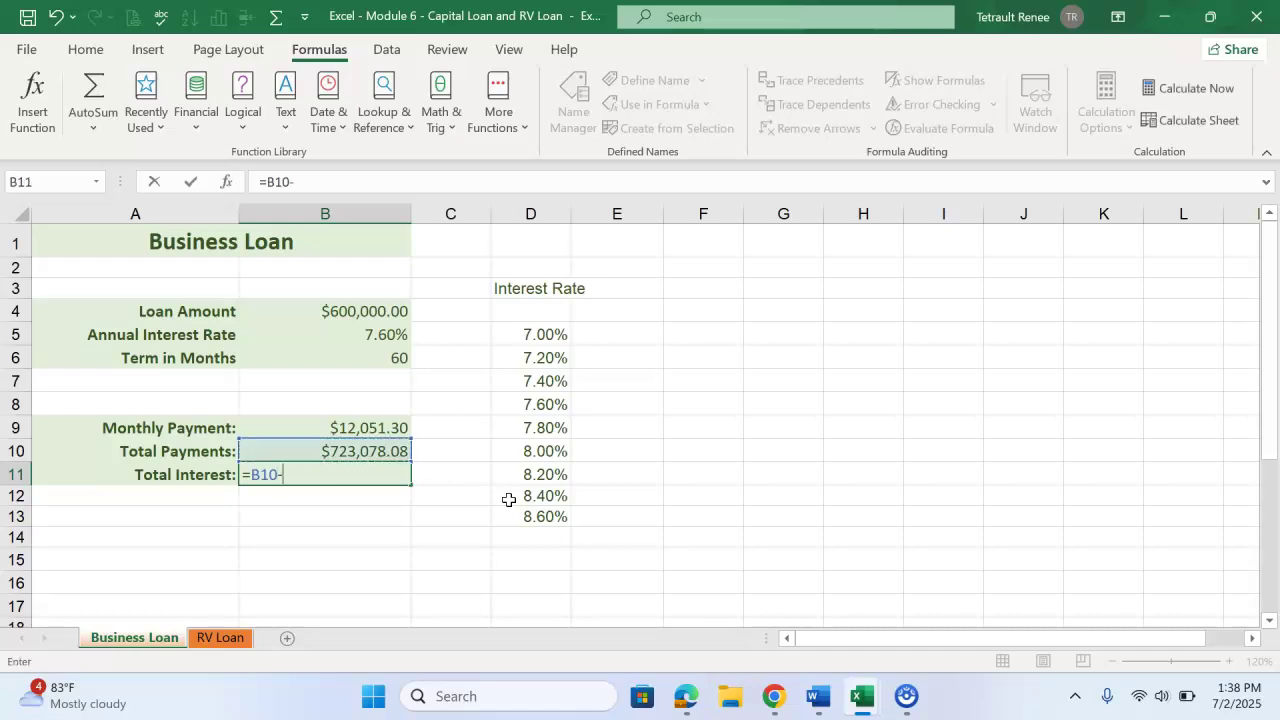
text(-)
click(348, 313)
key(Return)
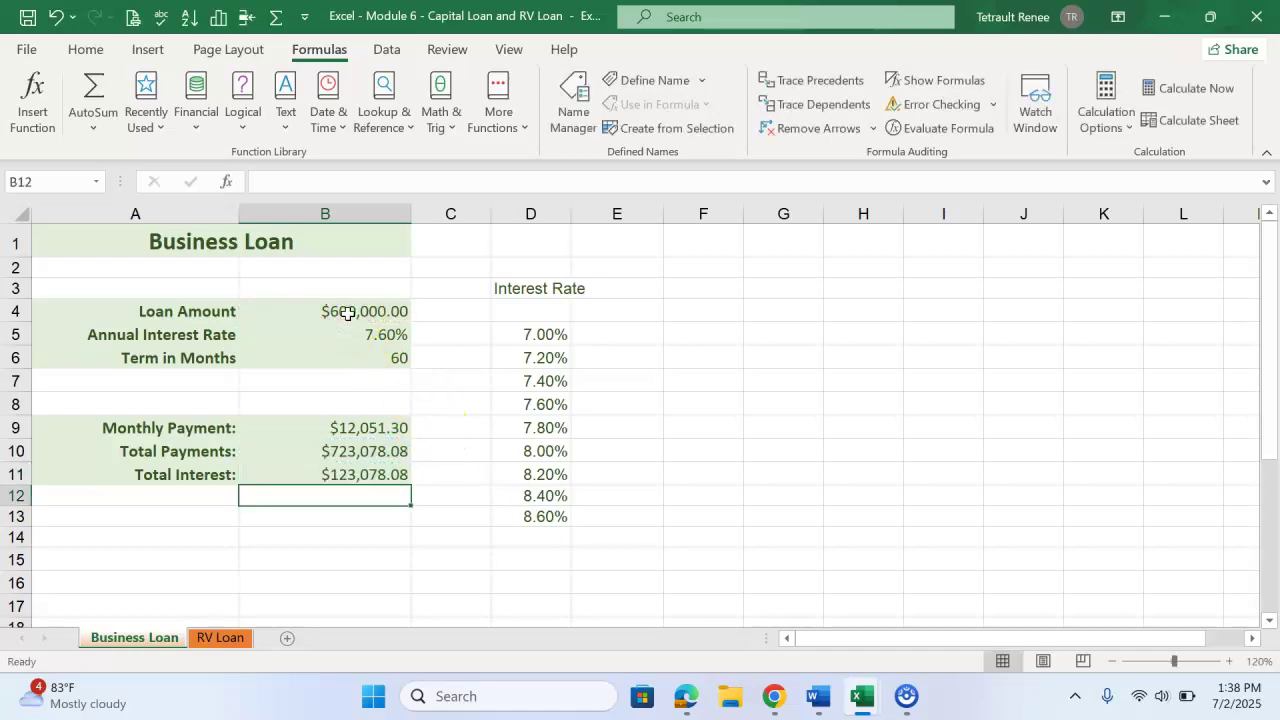
Step: Review the loan amount, the Total Payments and Total Interest formulas, and the annual interest rate
click(339, 314)
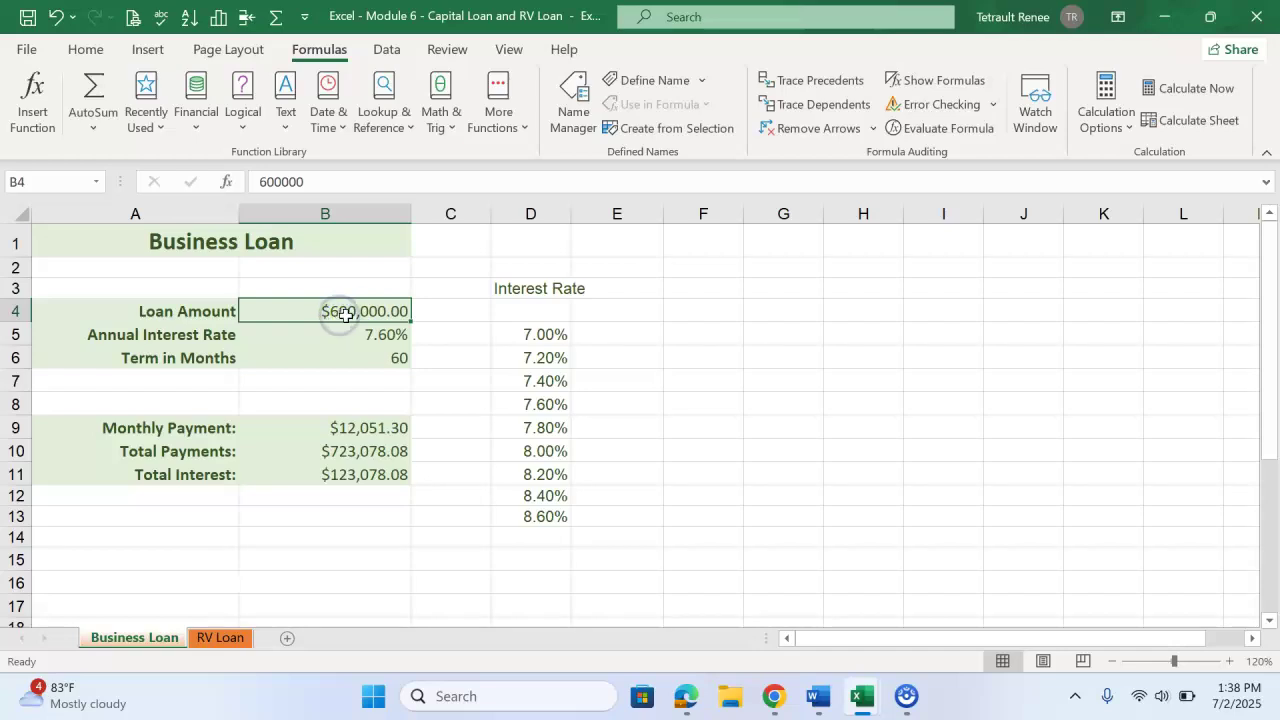
click(366, 451)
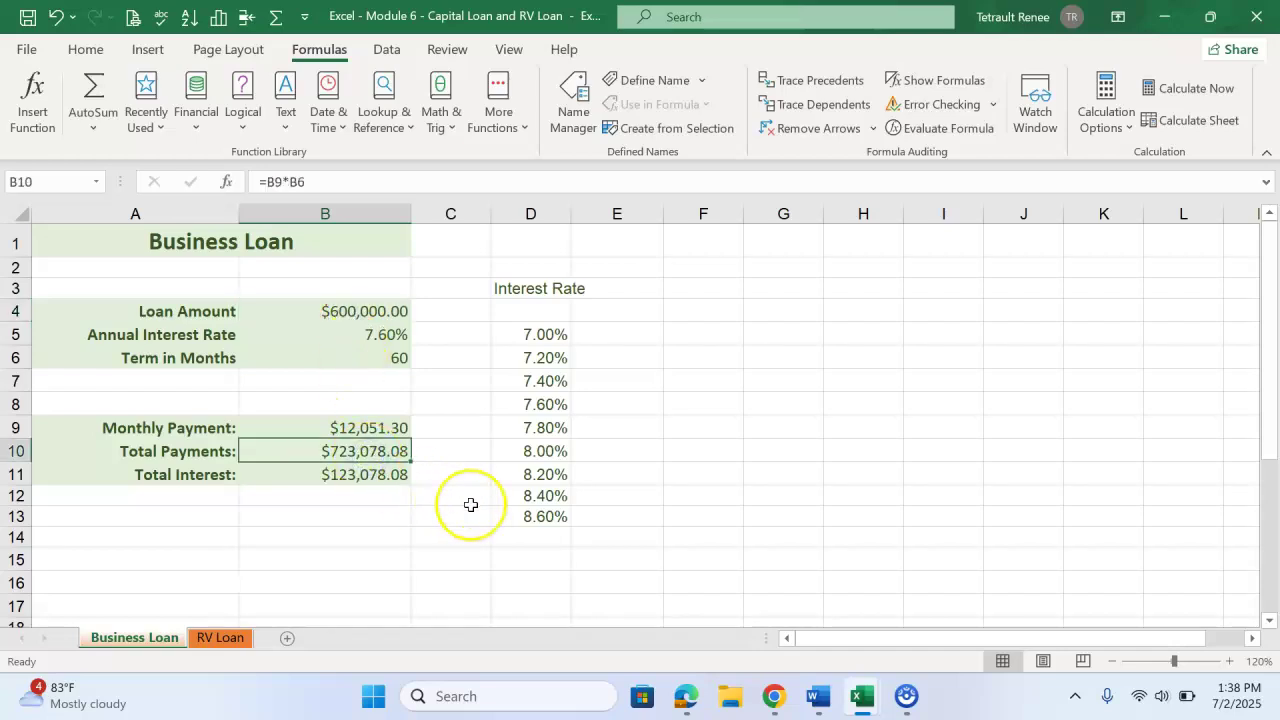
click(372, 478)
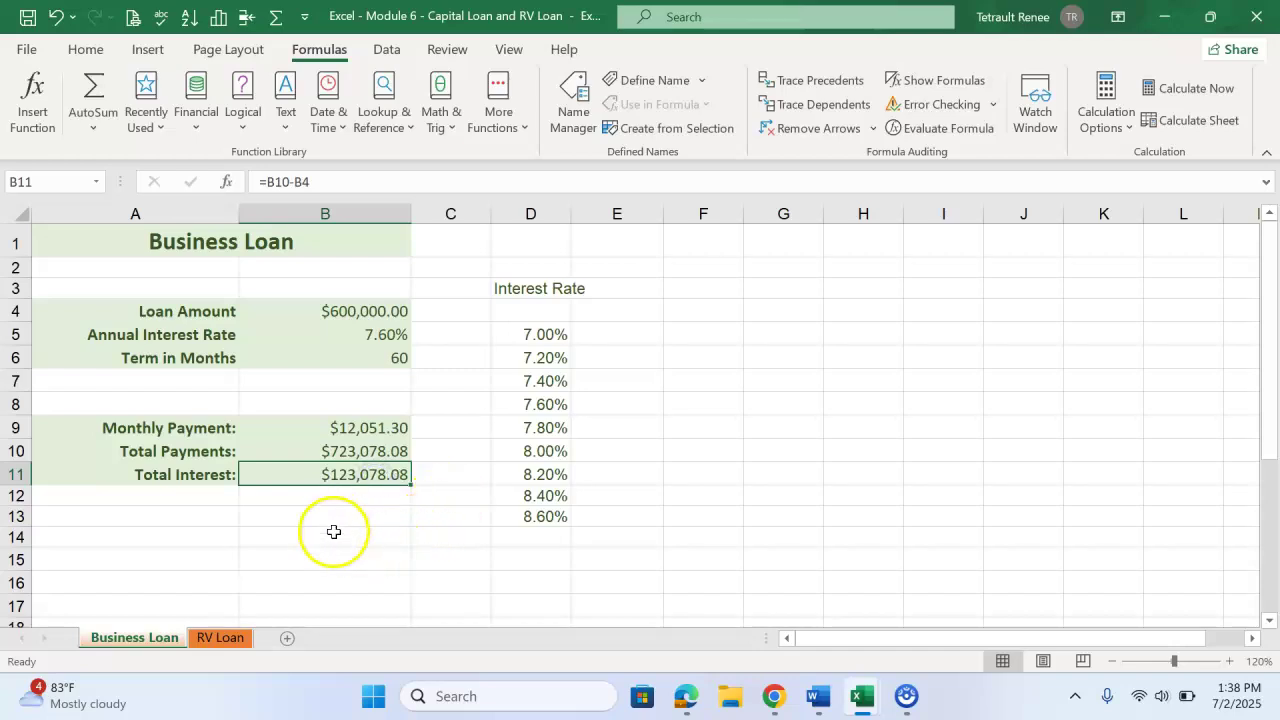
click(384, 335)
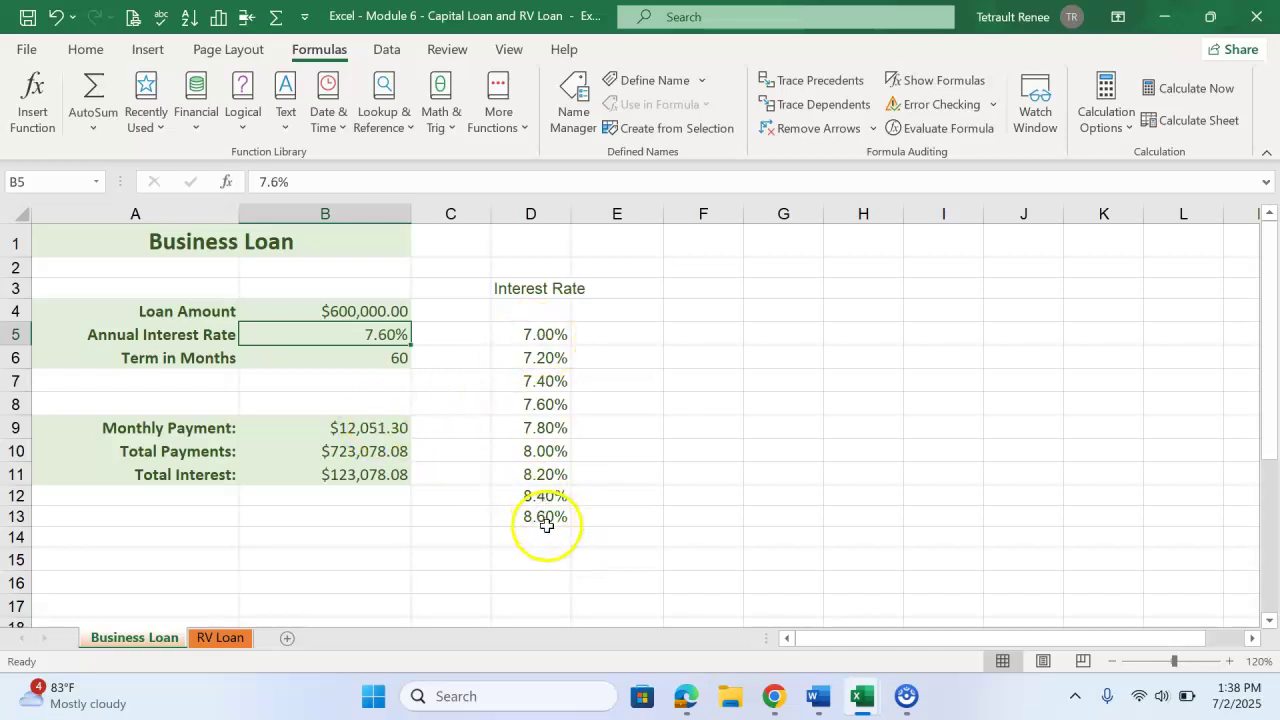
click(468, 551)
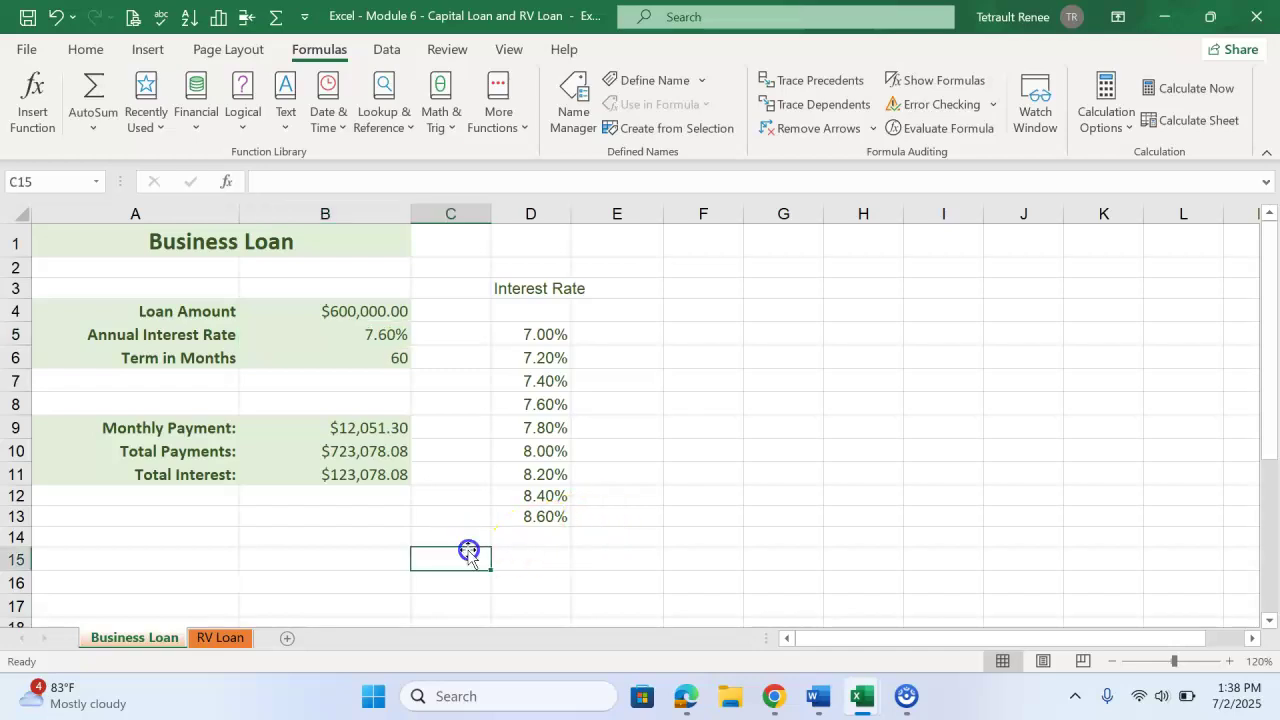
Step: Create a one-variable what-if data table over D4:E13 using B5 as the column input cell
click(543, 310)
drag(543, 310, 600, 514)
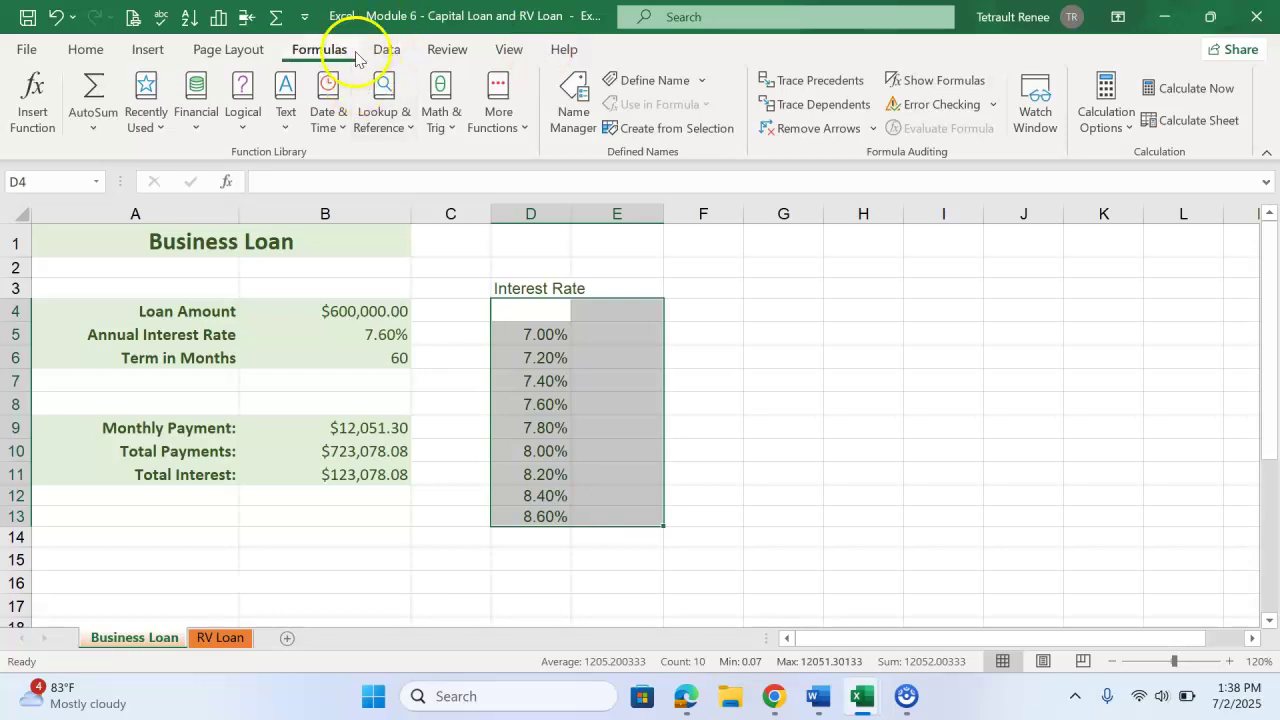
click(386, 50)
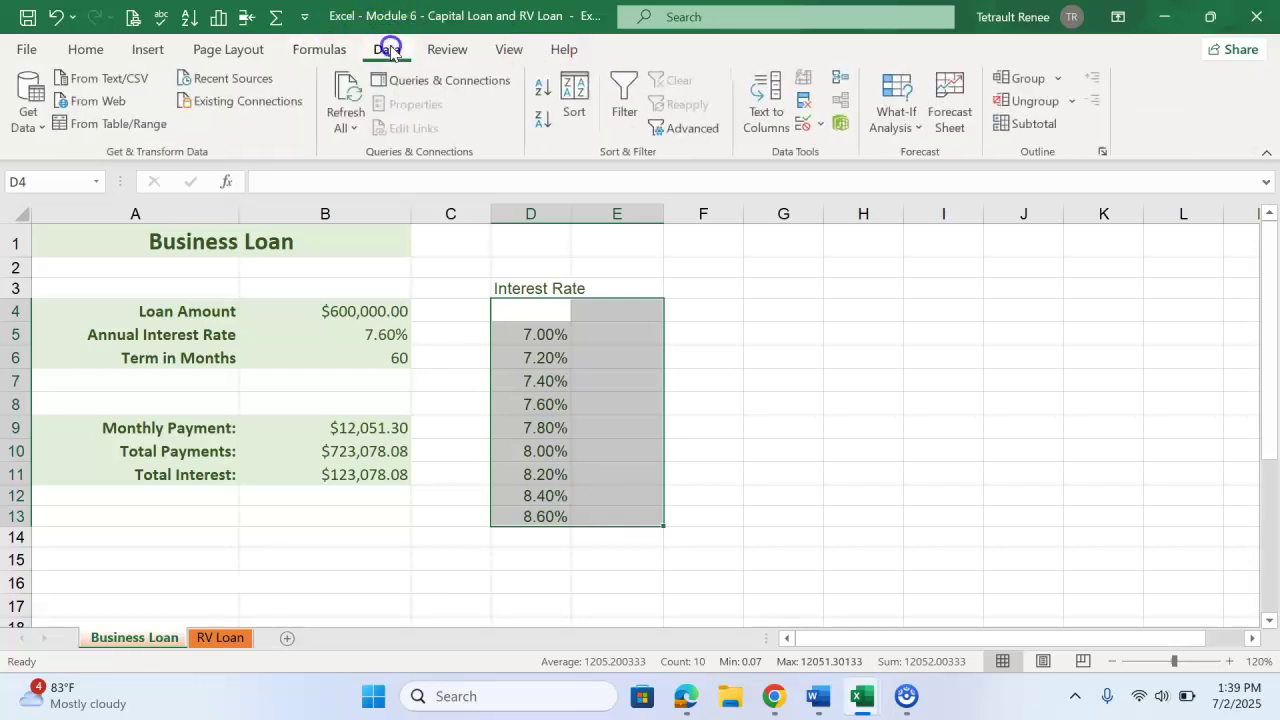
click(888, 116)
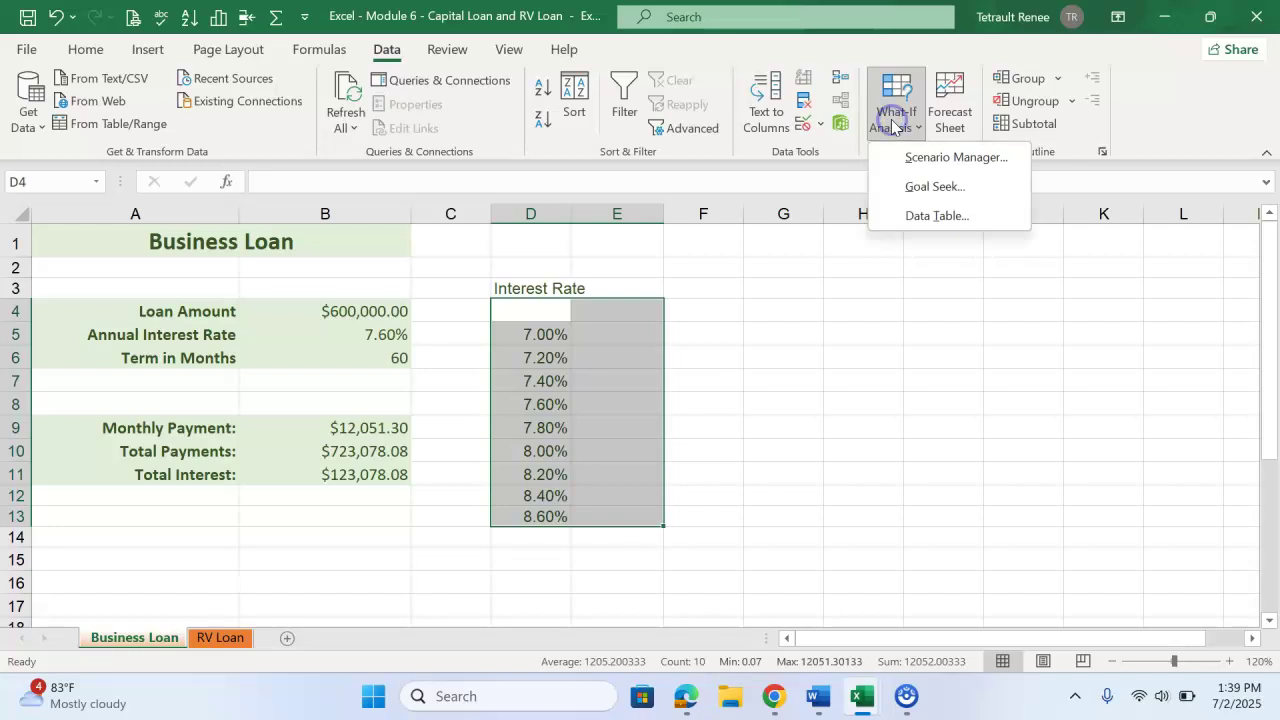
click(928, 218)
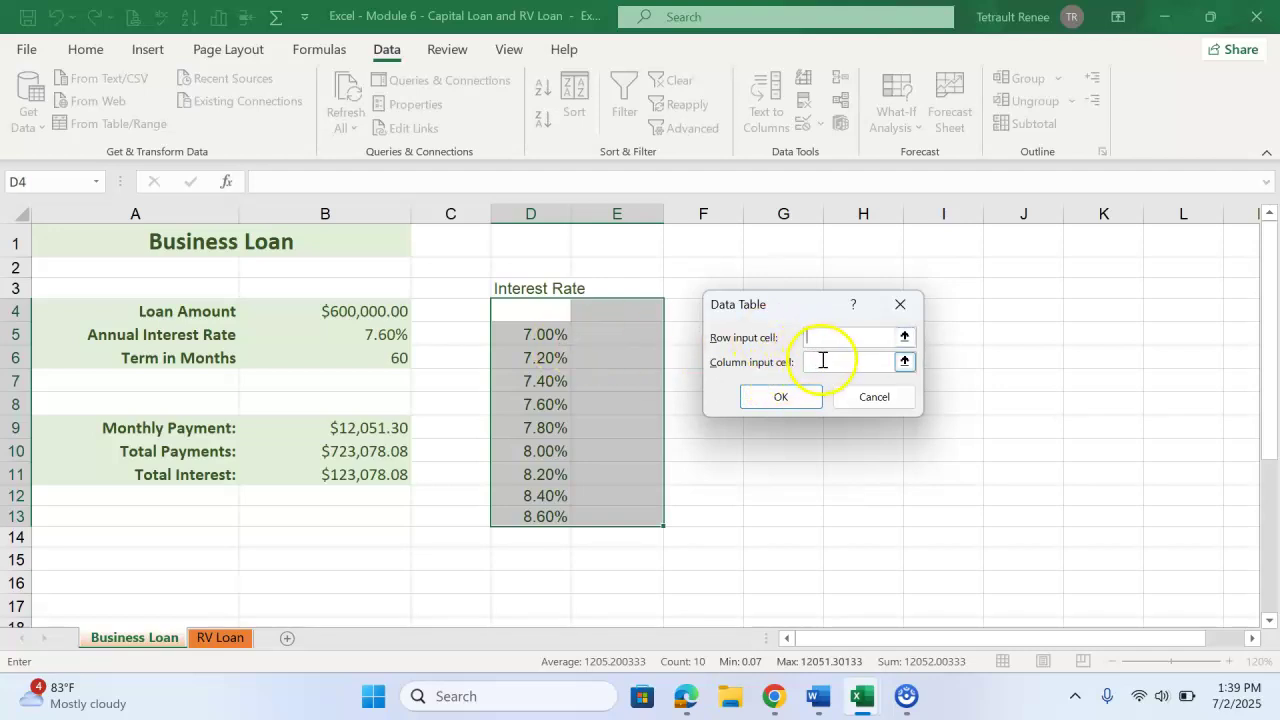
click(373, 336)
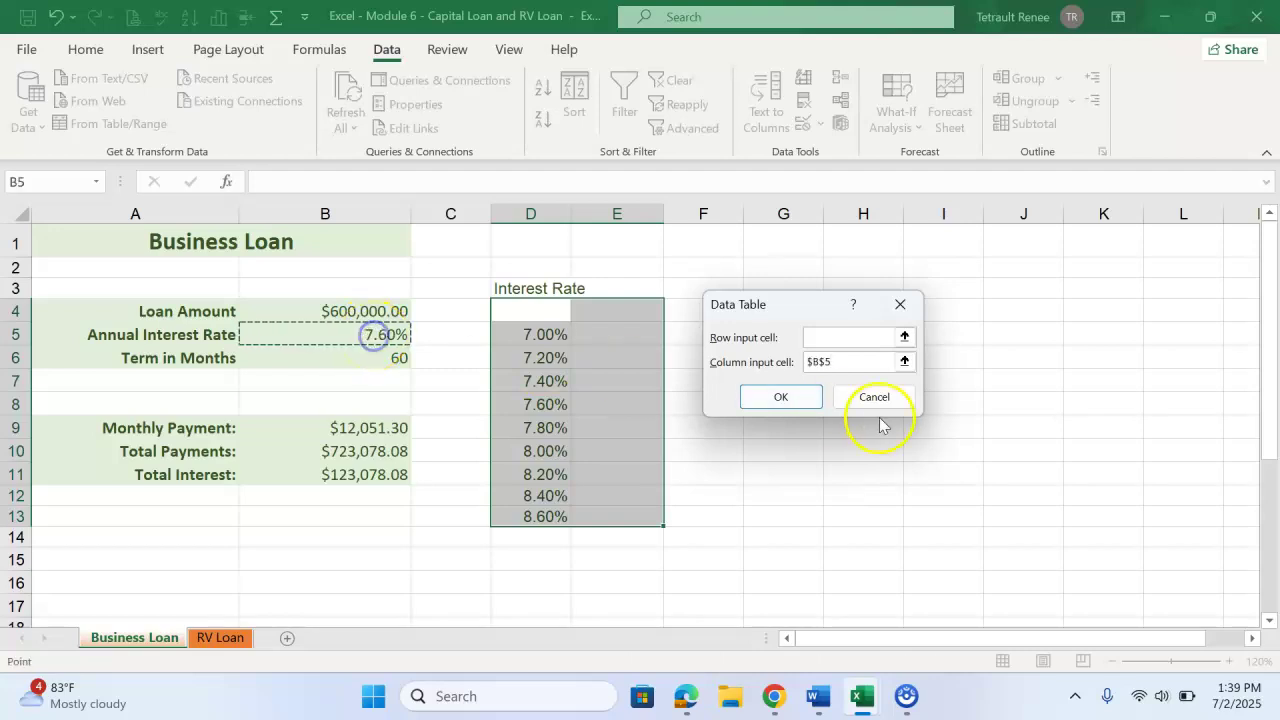
click(781, 398)
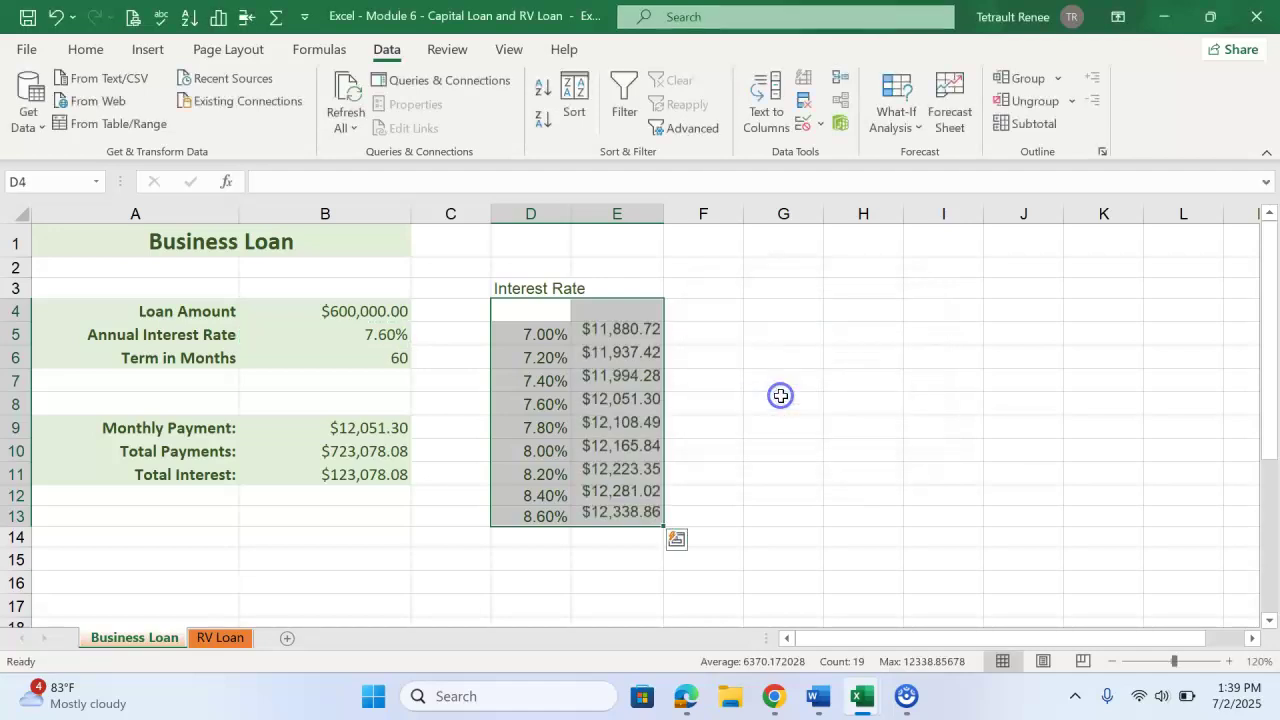
Step: Compare the annual interest rate and monthly payment with the 7.60% row of the data table
click(381, 337)
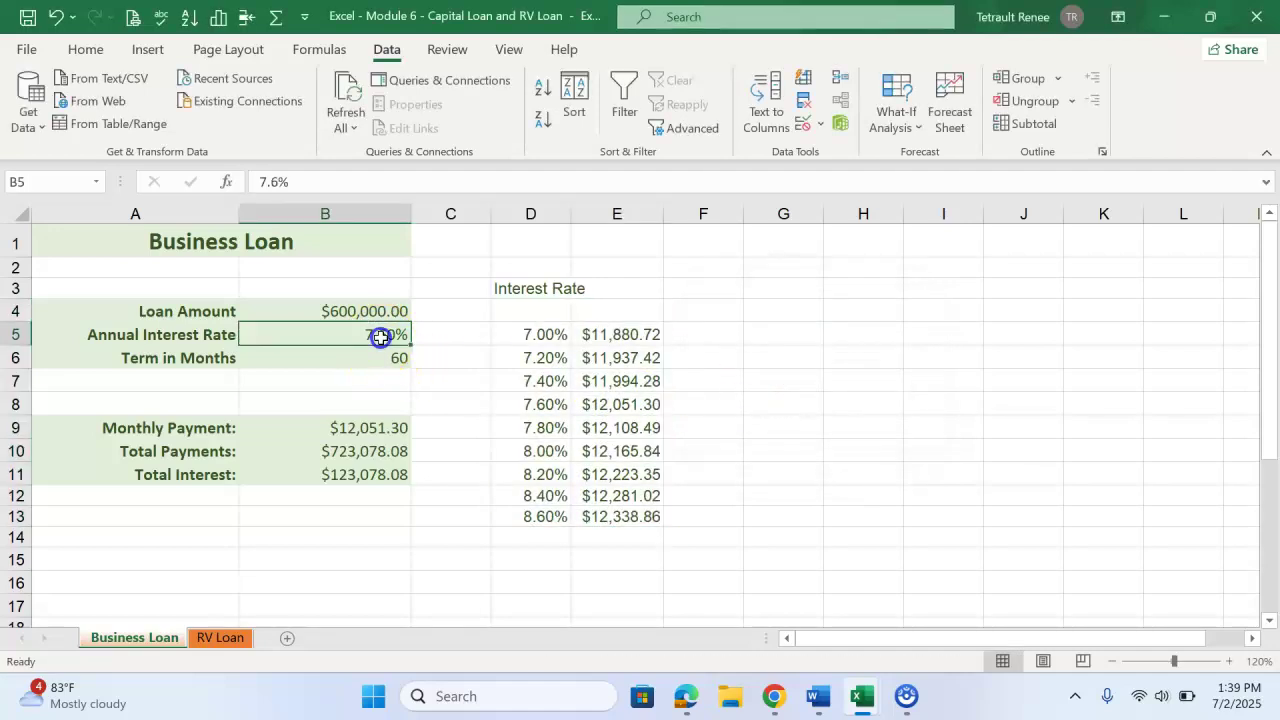
click(560, 406)
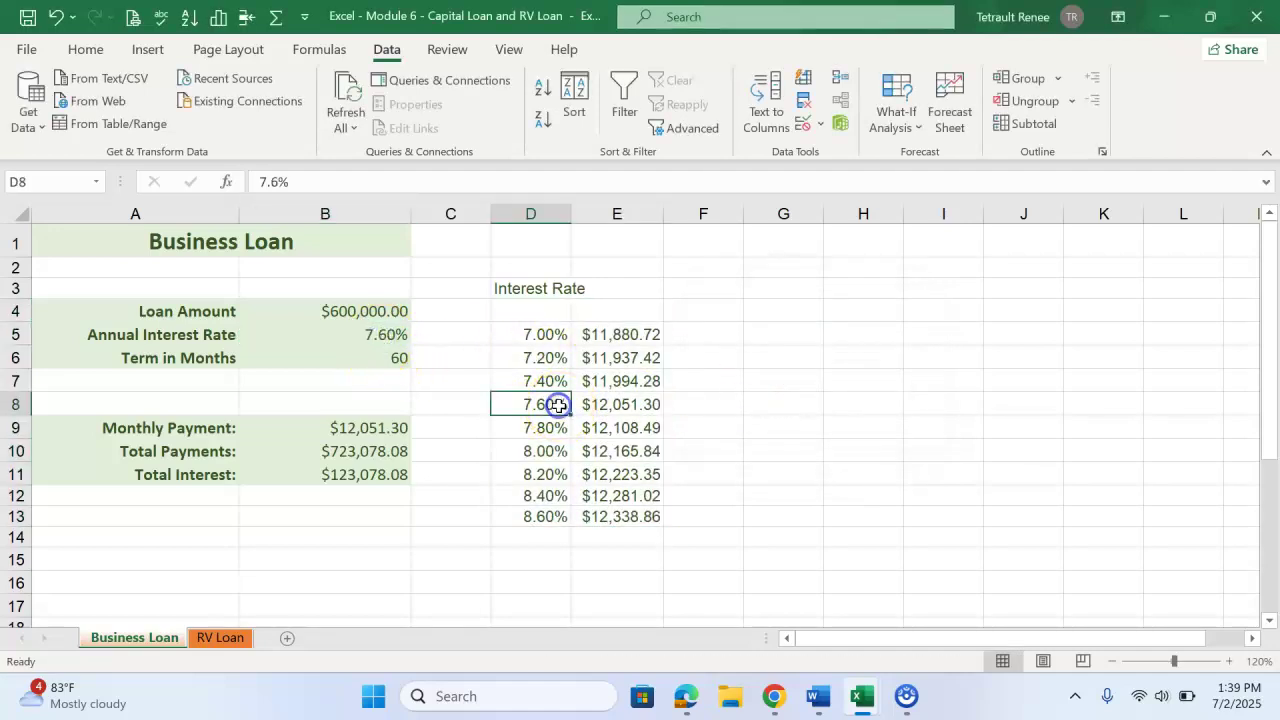
click(399, 432)
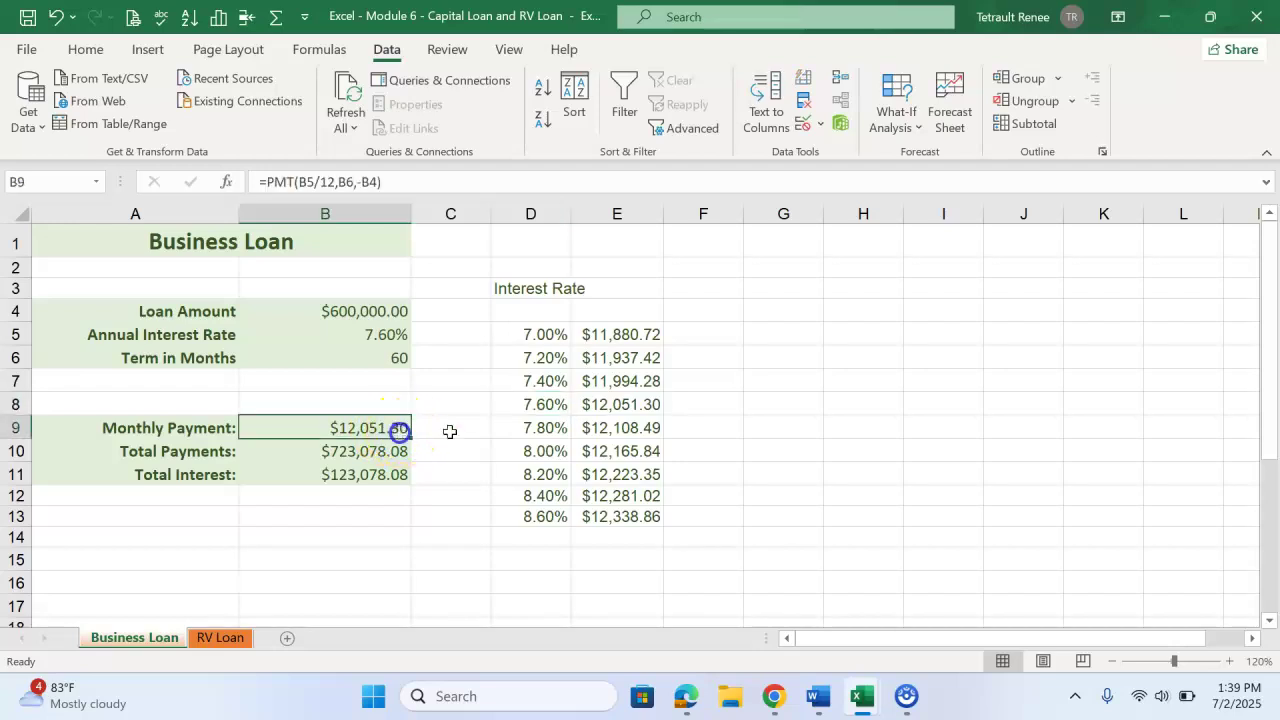
click(645, 404)
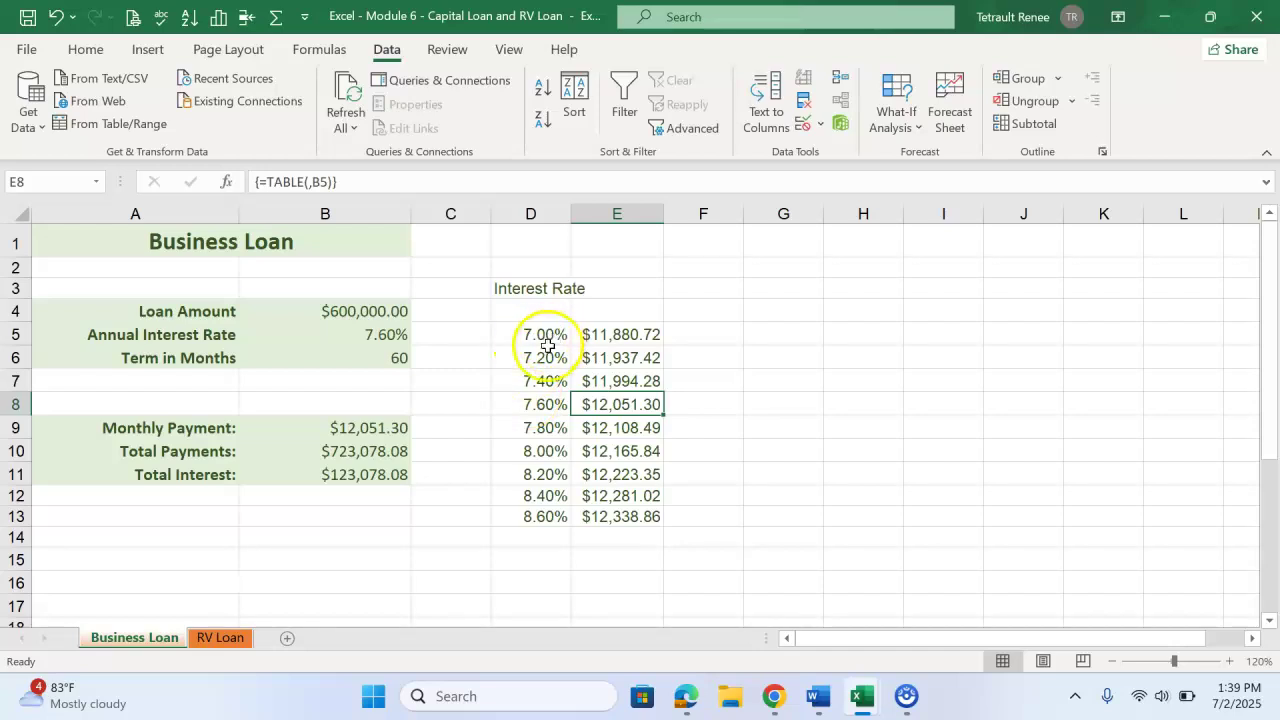
click(305, 554)
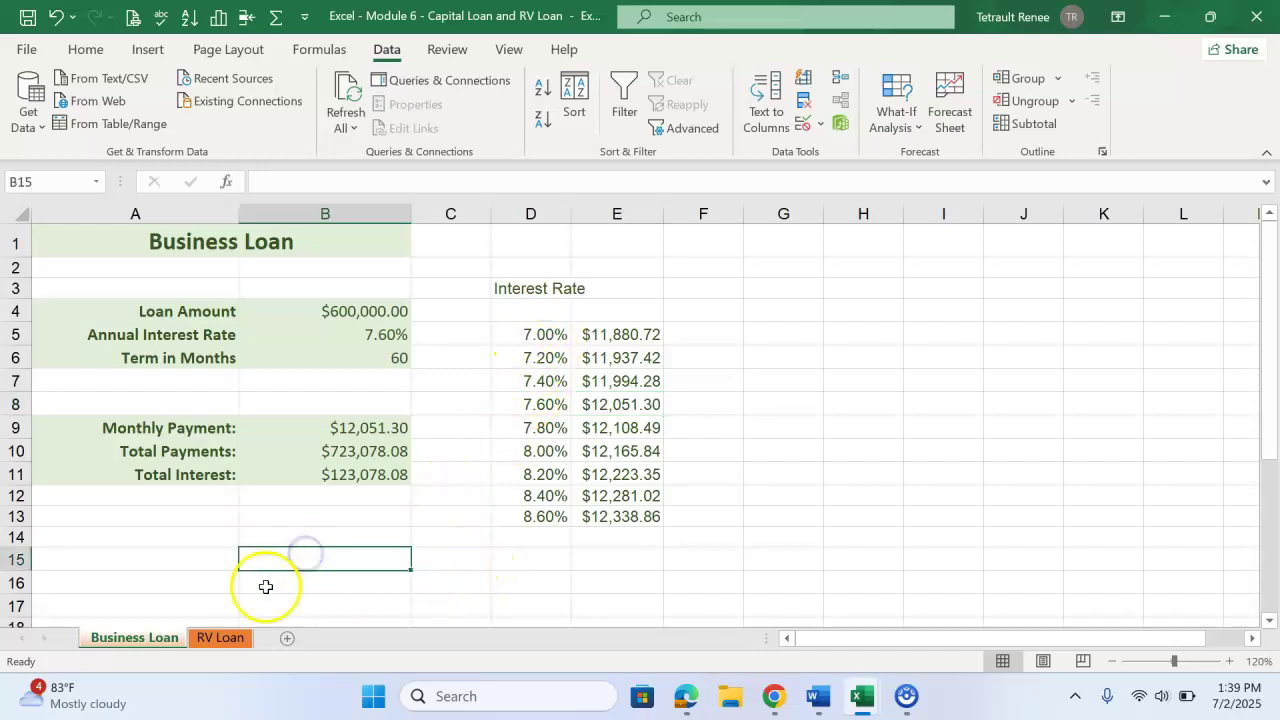
Step: On the RV Loan sheet, calculate the Monthly Payment in B9 with PMT, using rate B5/12, Nper B6 and Pv -B4
click(223, 640)
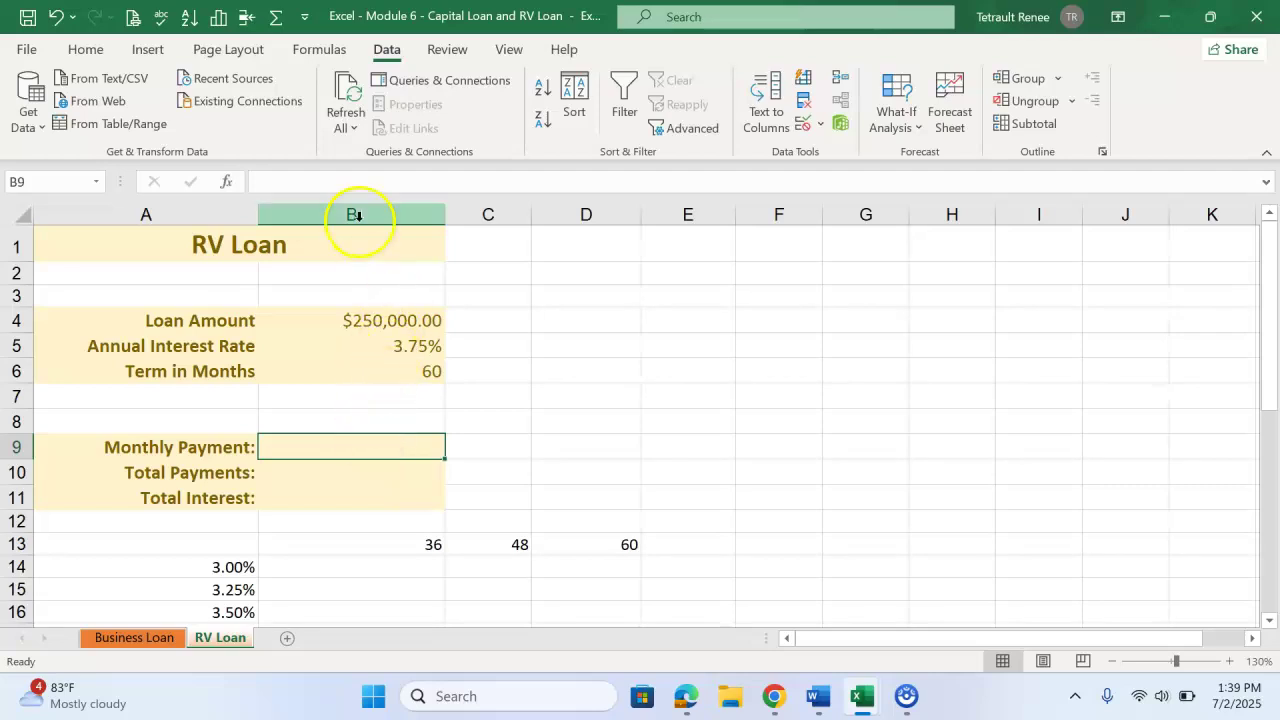
click(317, 50)
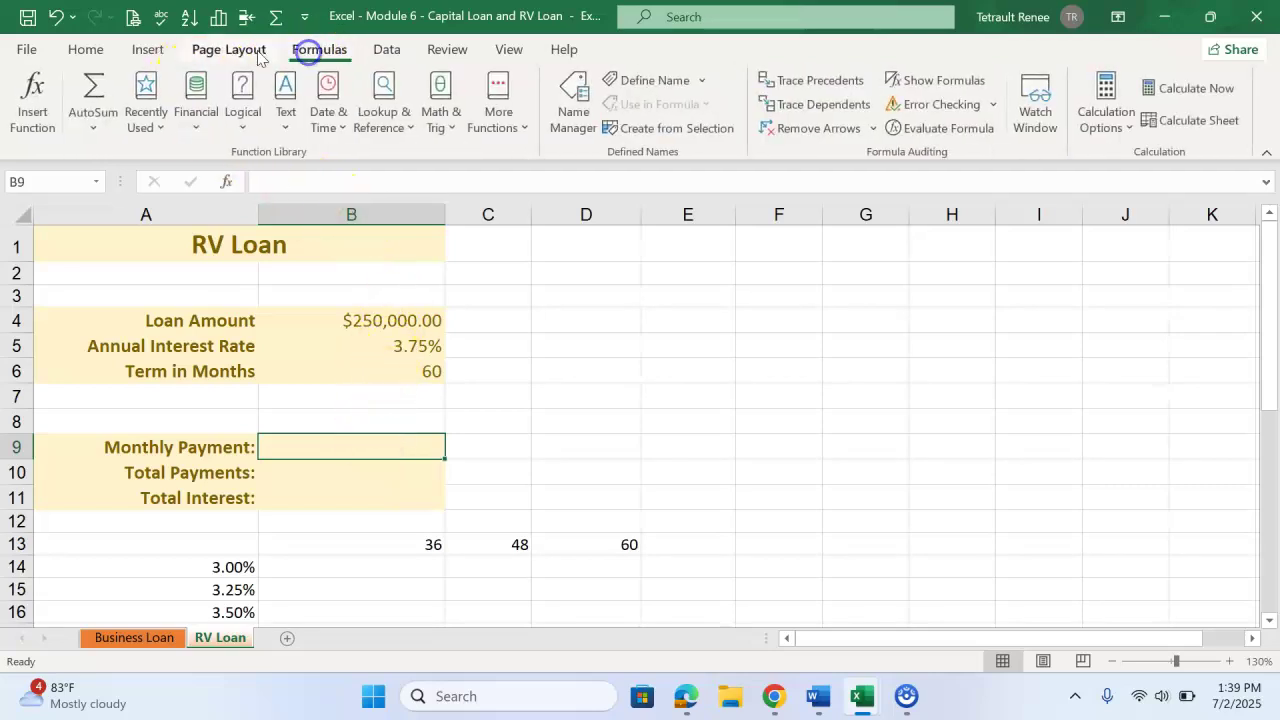
click(145, 105)
click(168, 156)
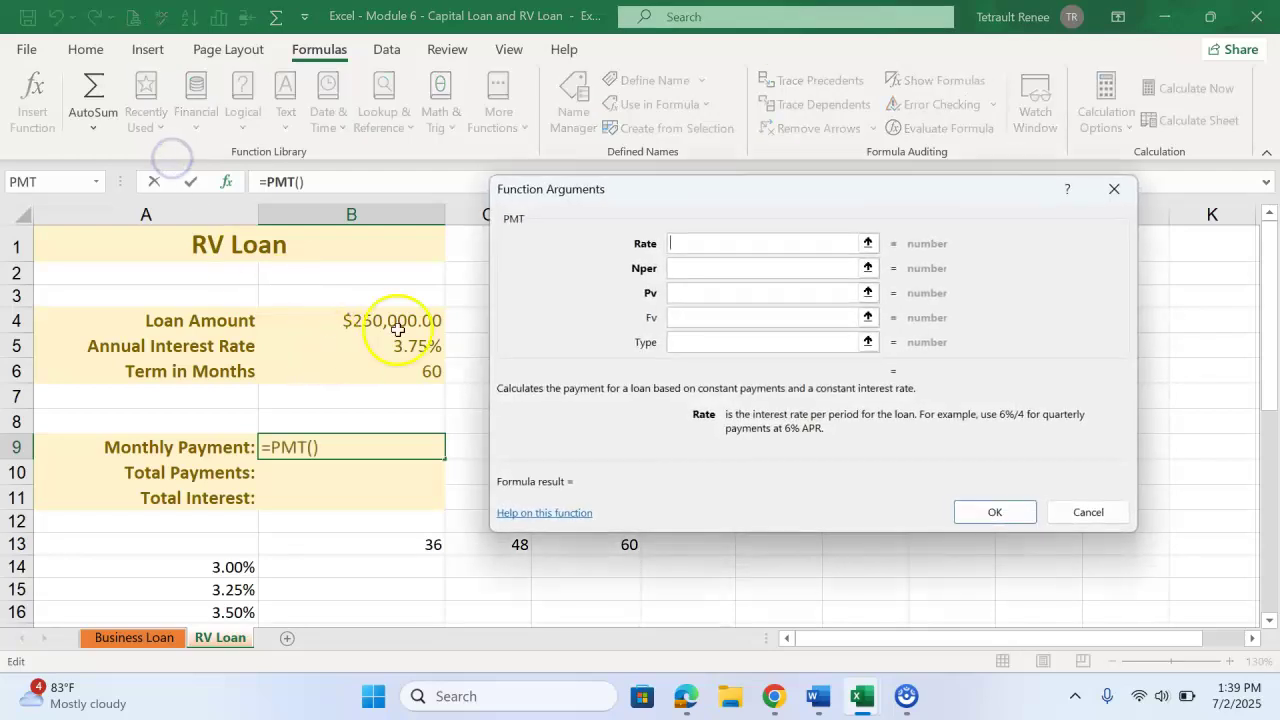
click(423, 357)
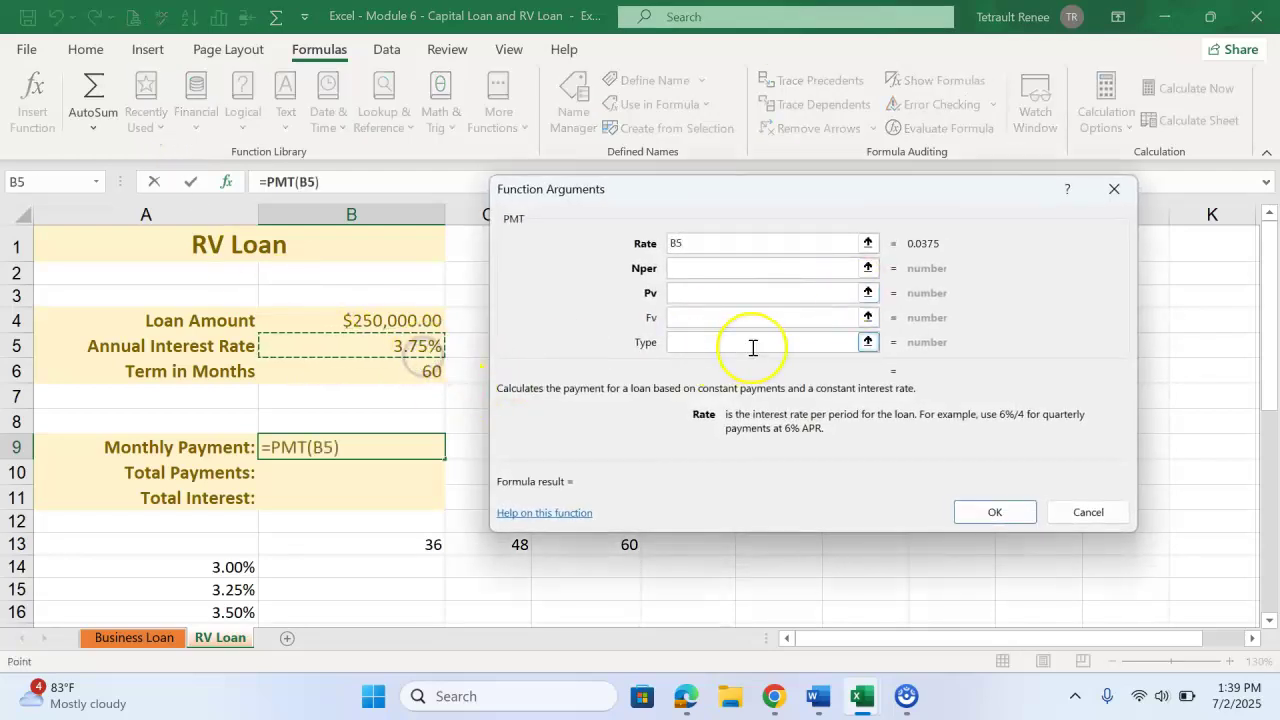
text(/12)
click(692, 266)
click(430, 368)
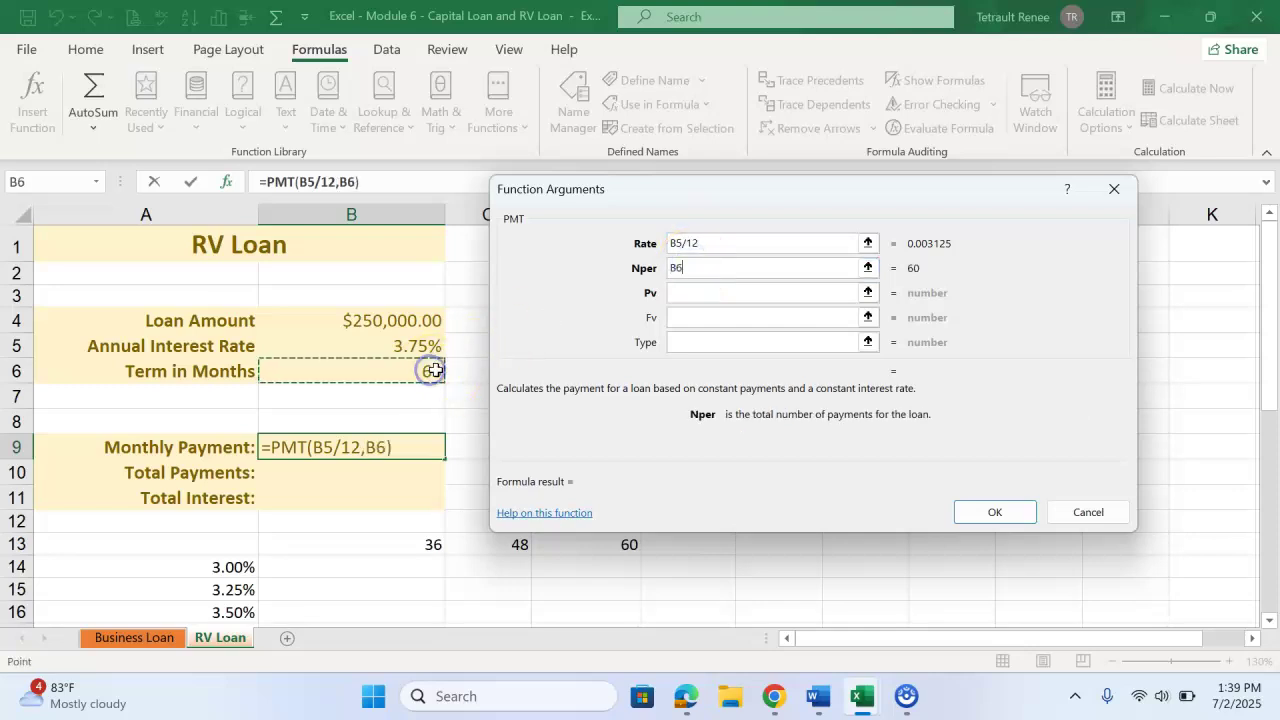
click(716, 293)
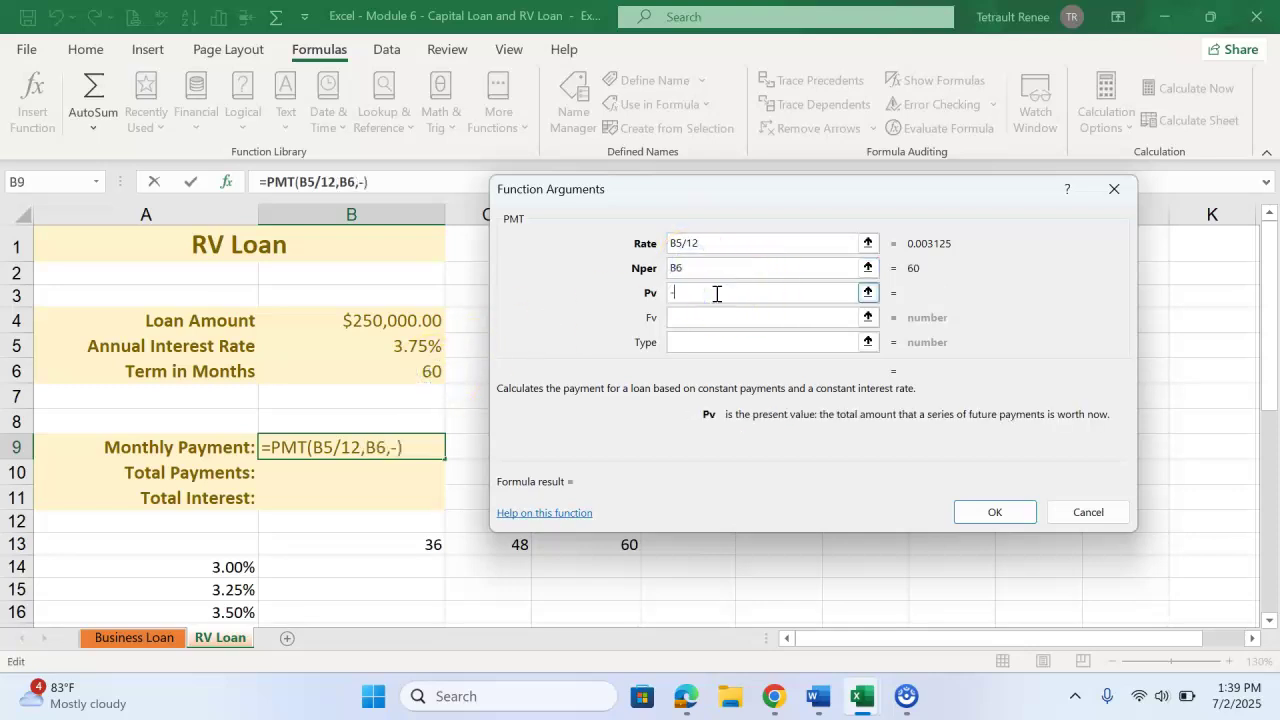
text(-)
click(409, 321)
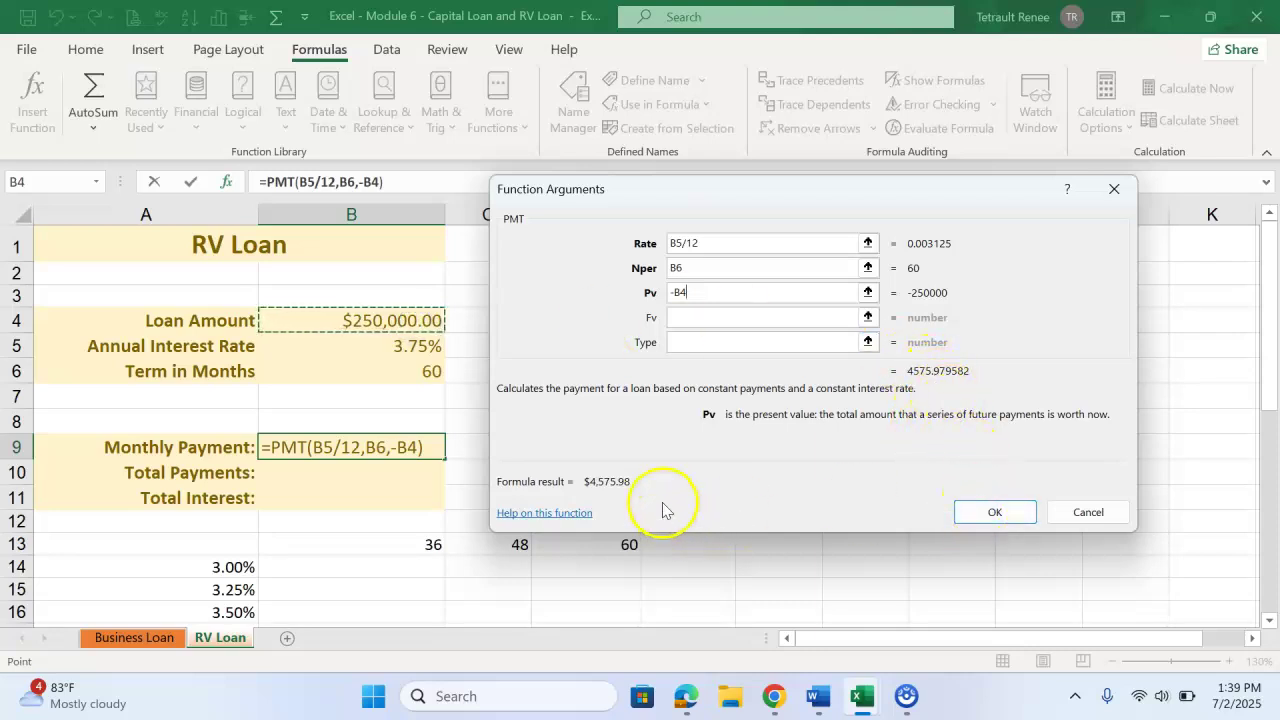
click(1008, 520)
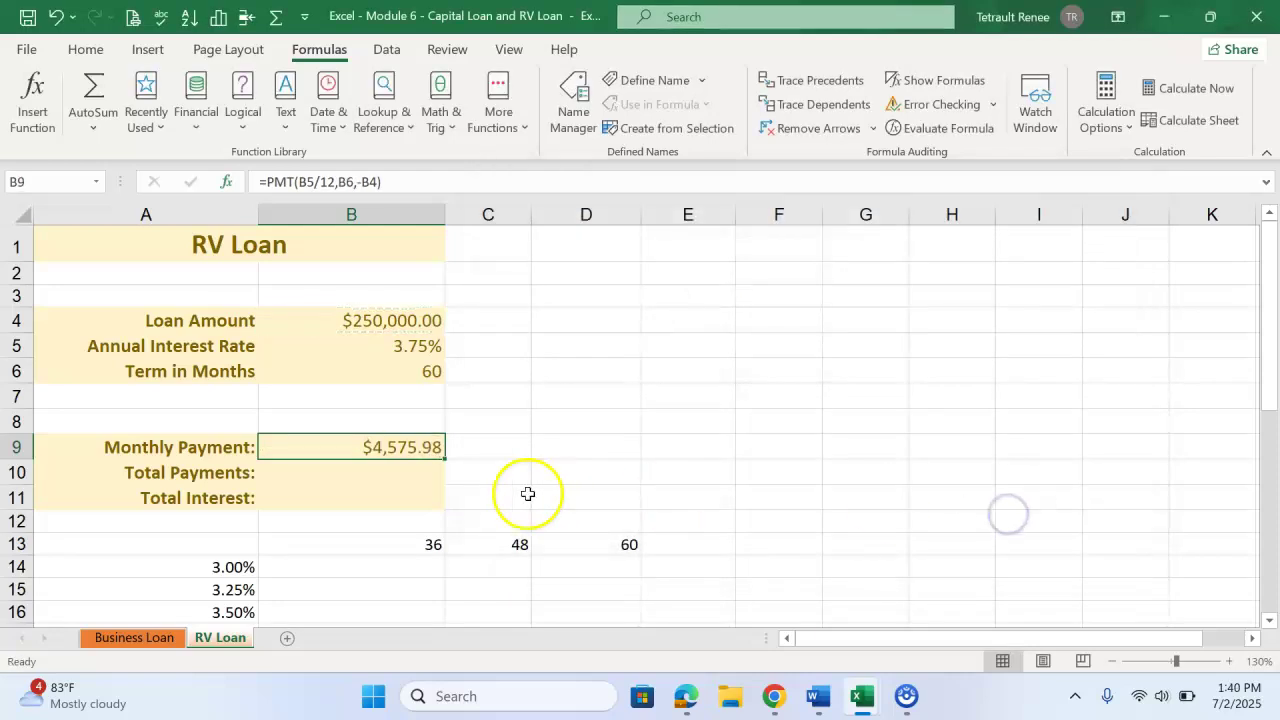
Step: Calculate Total Payments in B10 of the RV Loan sheet with the formula =B9*B6
click(420, 476)
text(*)
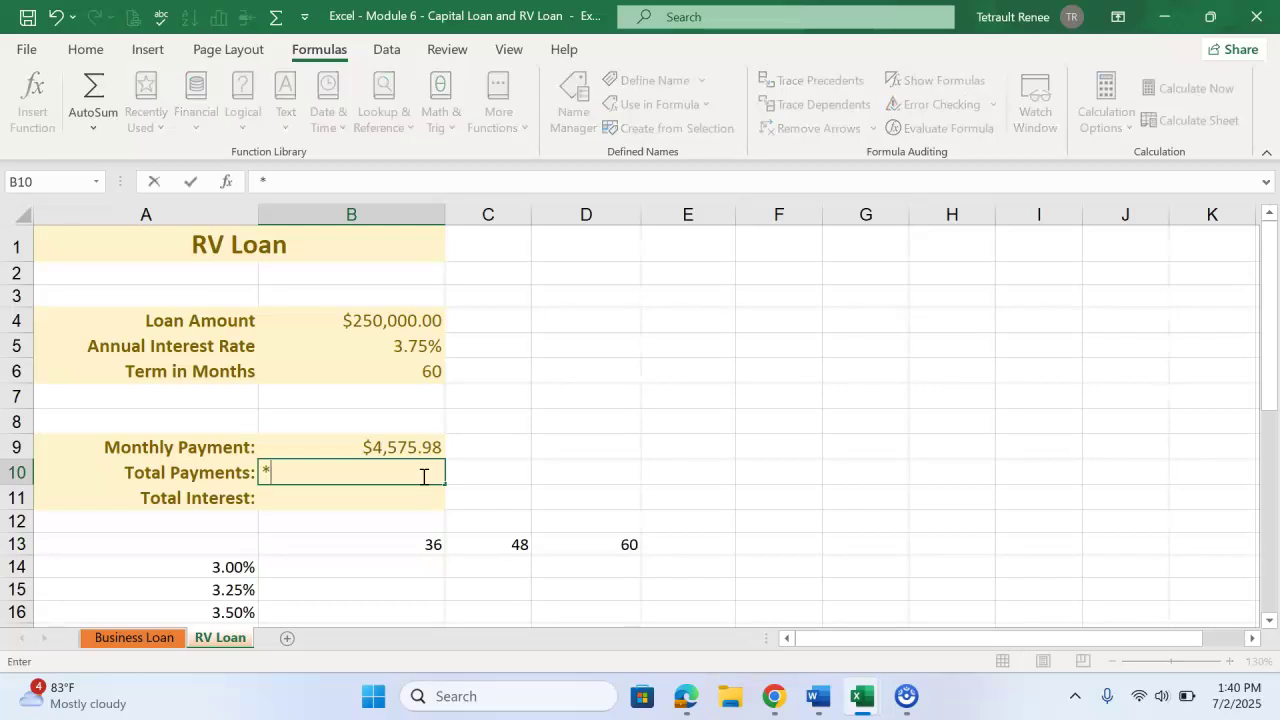
key(BackSpace)
text(=)
key(Up)
click(420, 458)
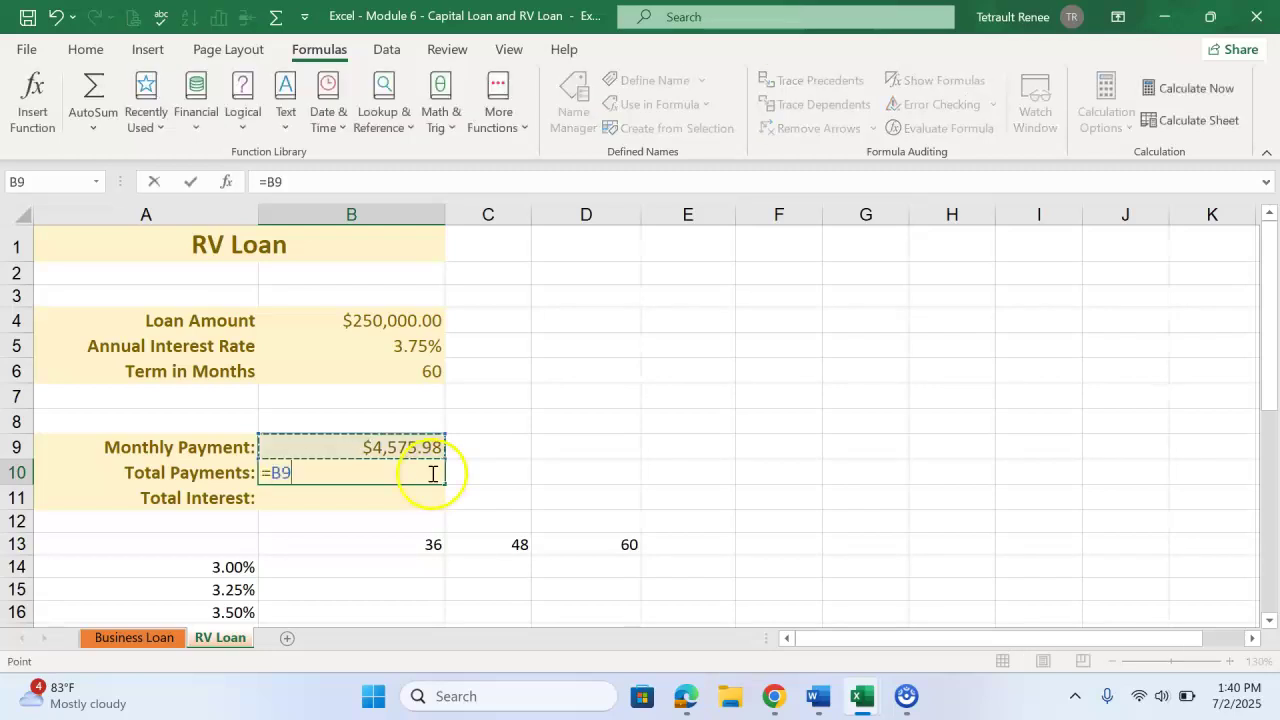
text(*)
click(423, 372)
key(Return)
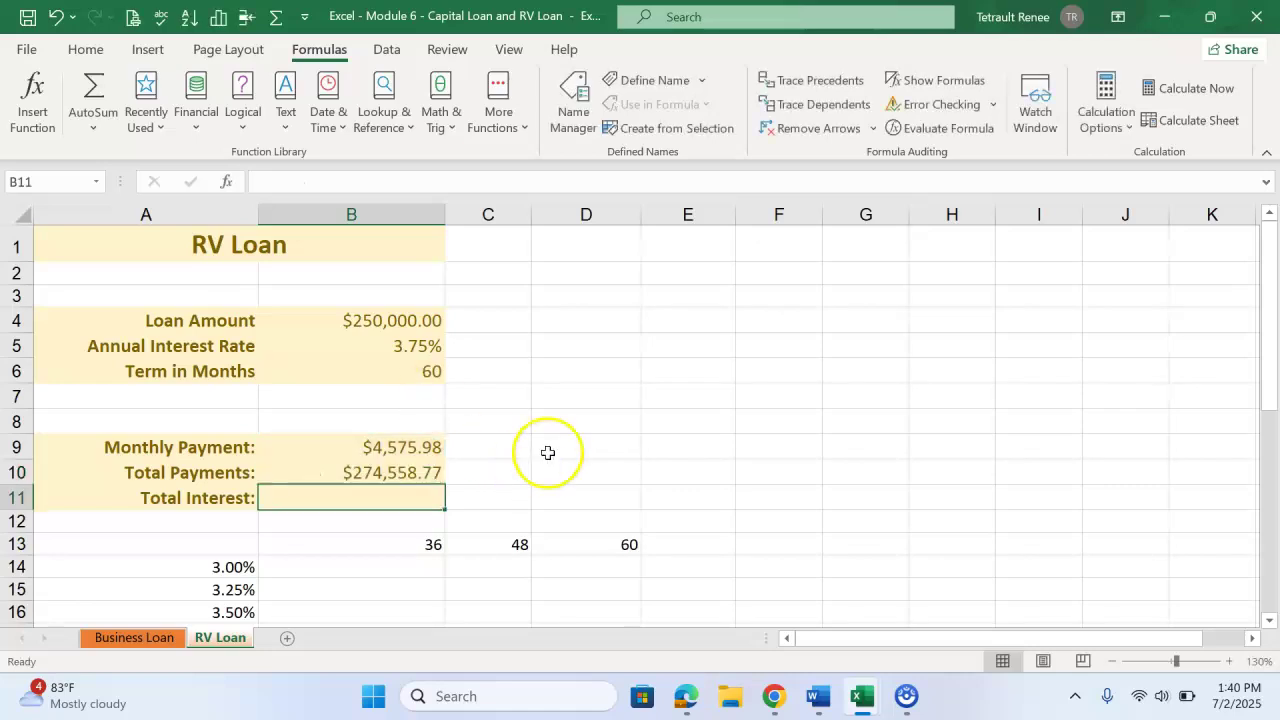
Step: Calculate the RV loan's Total Interest in B11 with the formula =B10-B4
text(=)
key(Up)
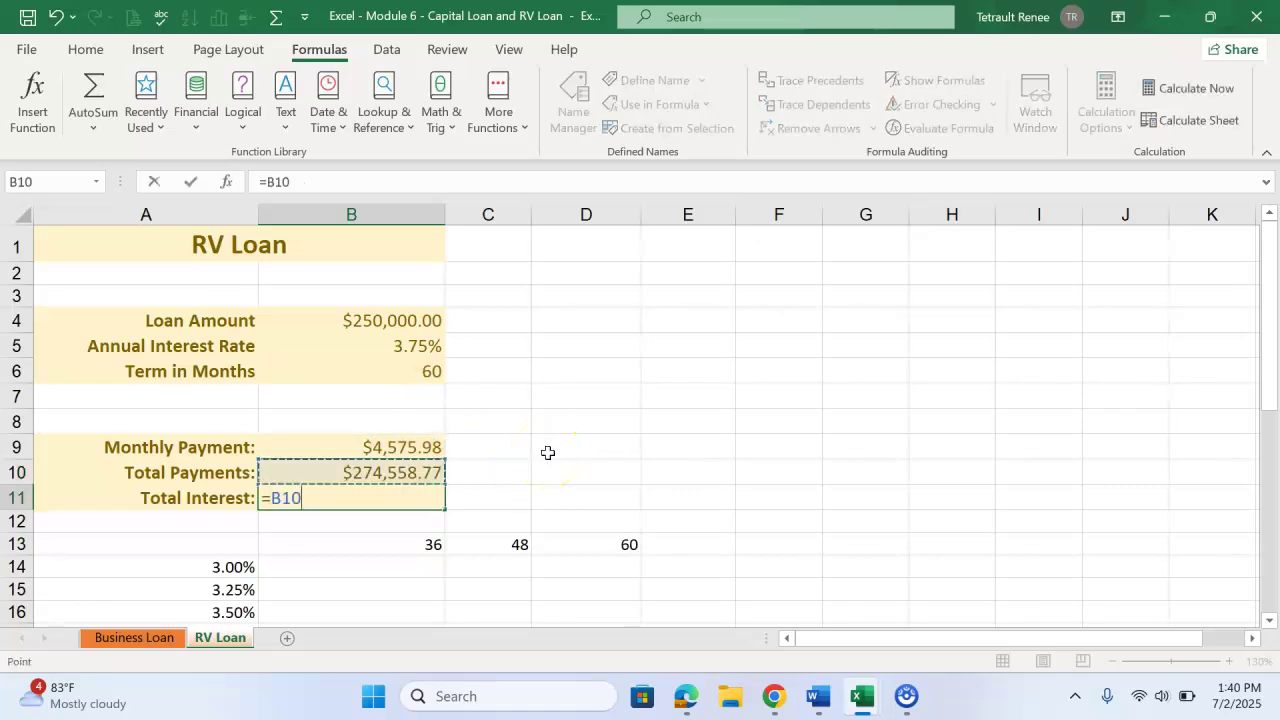
text(-)
click(412, 323)
key(Return)
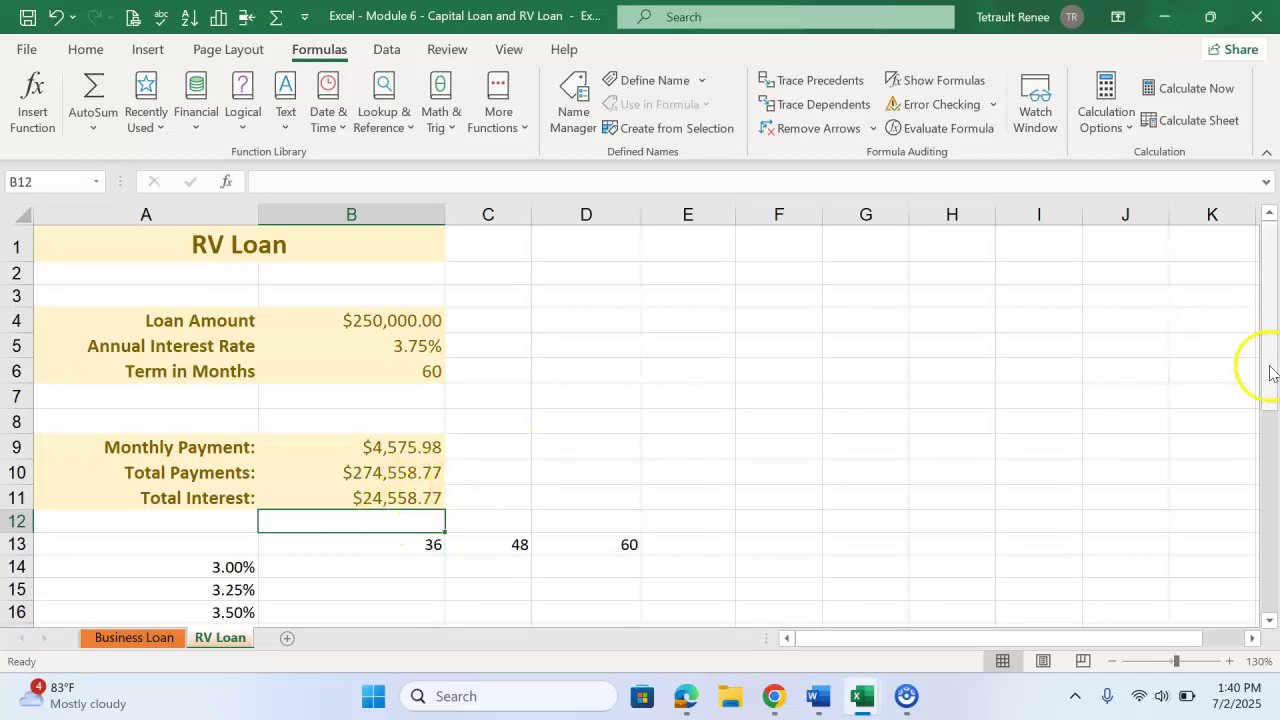
Step: Compare the loan's term and annual interest rate with the month headings in row 13 and the rates in column A
click(438, 371)
drag(1275, 371, 1274, 435)
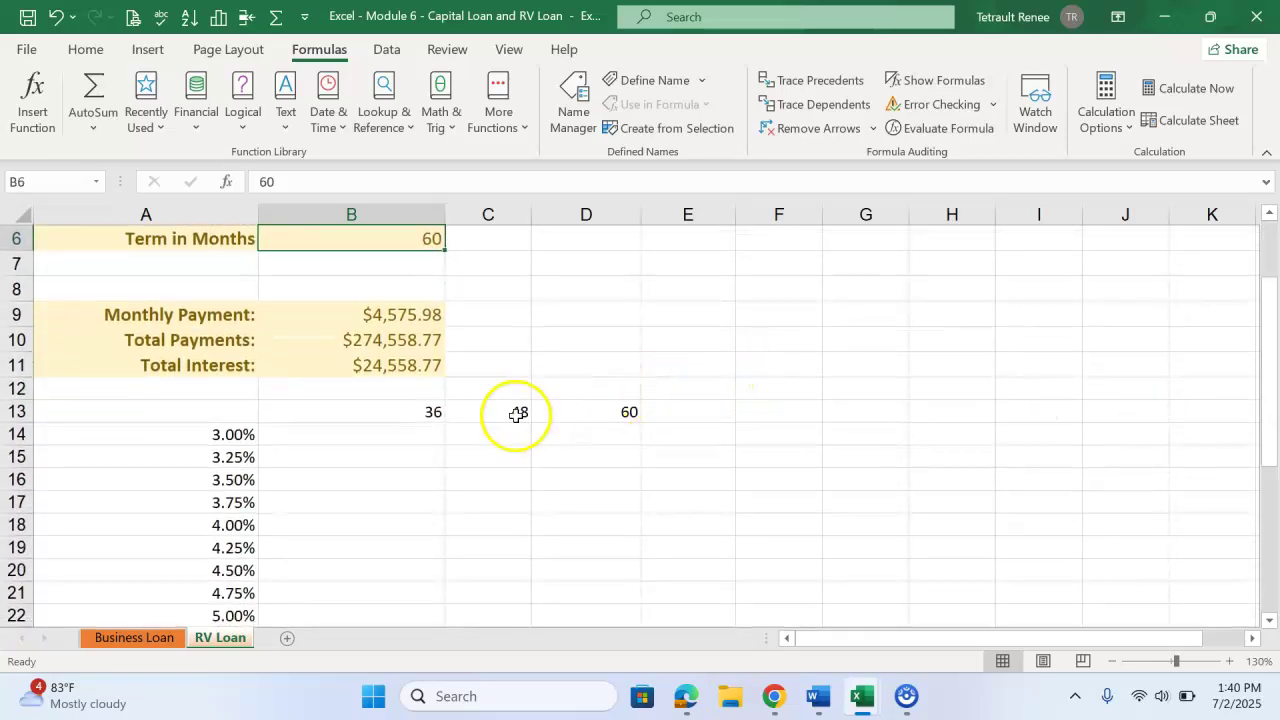
click(607, 415)
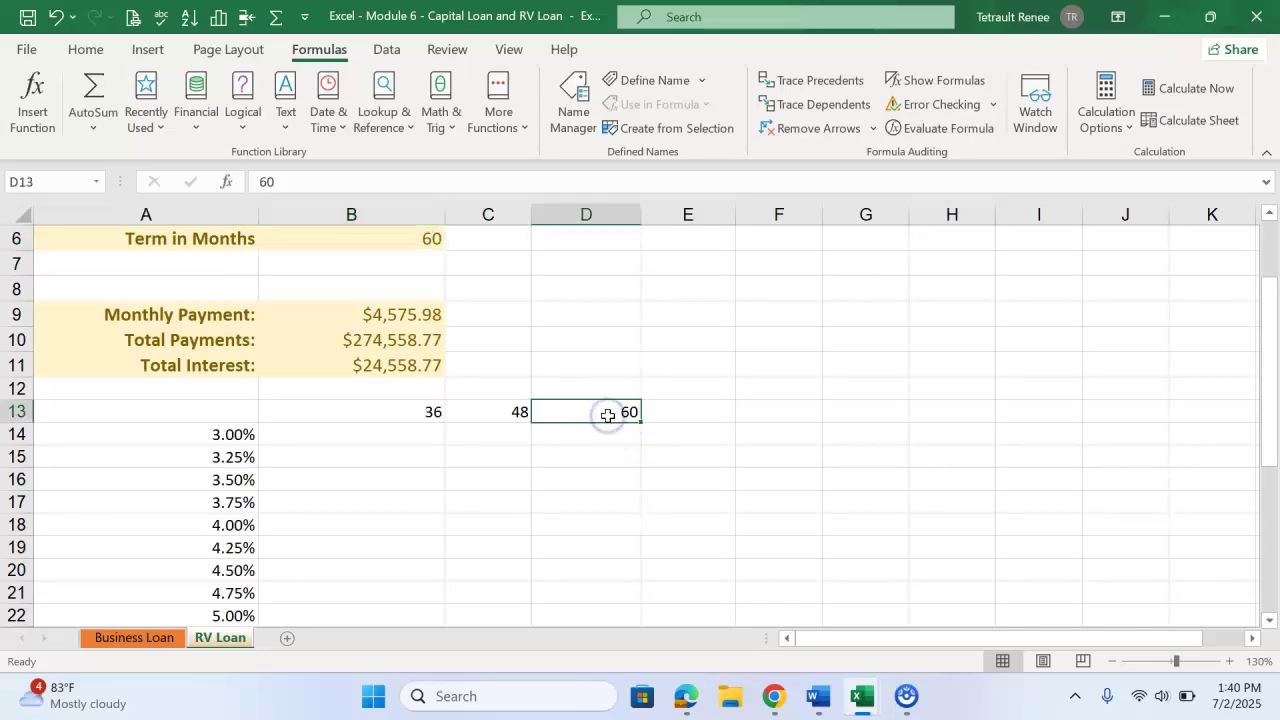
click(497, 413)
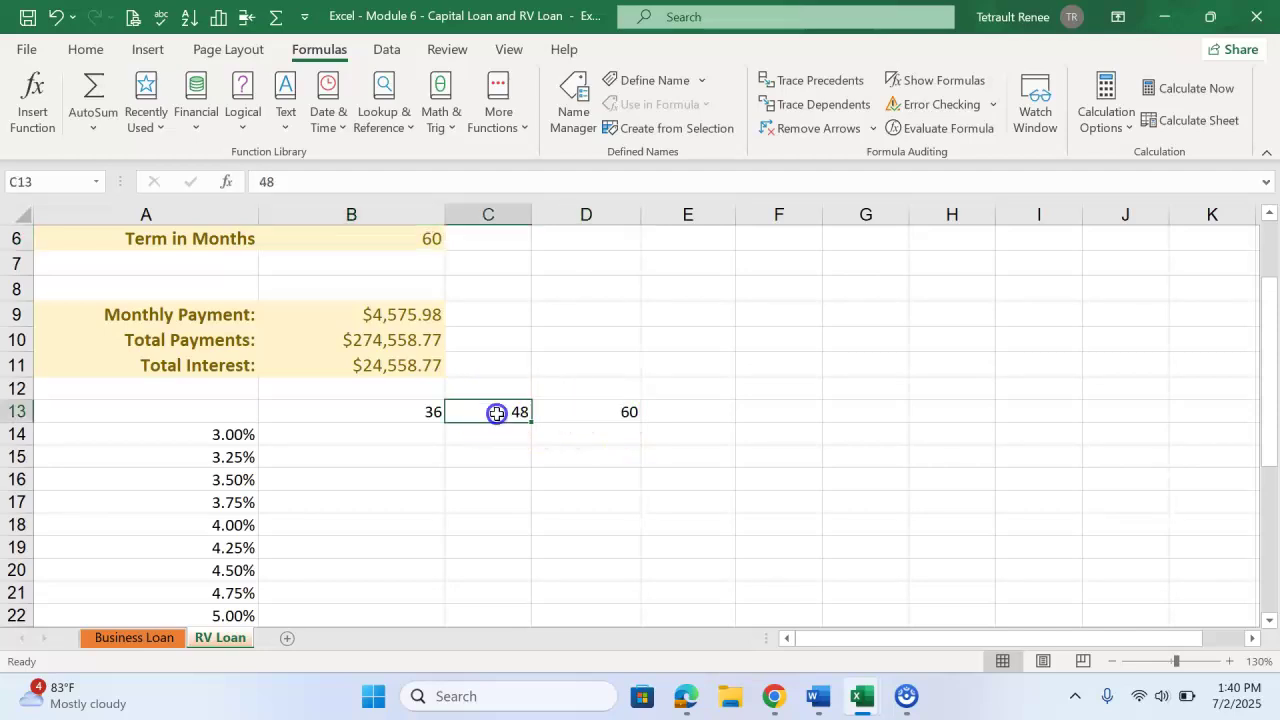
click(407, 413)
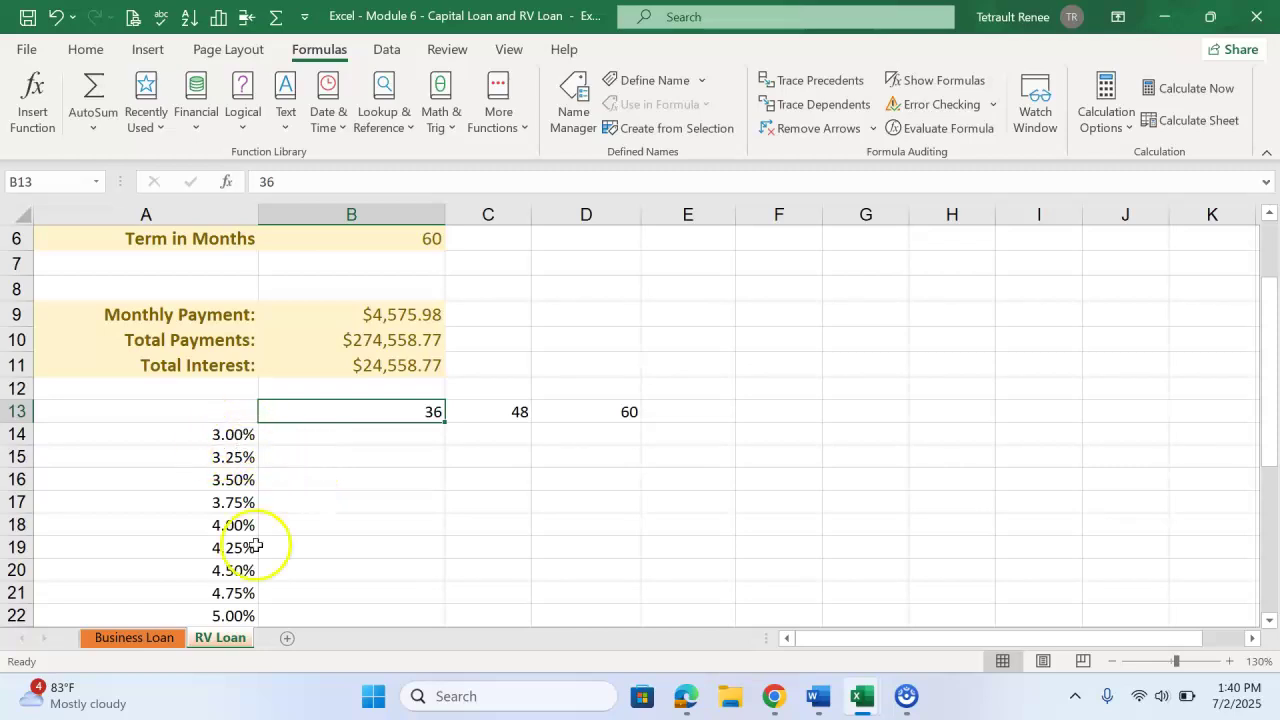
scroll(366, 471, up, 1)
click(412, 287)
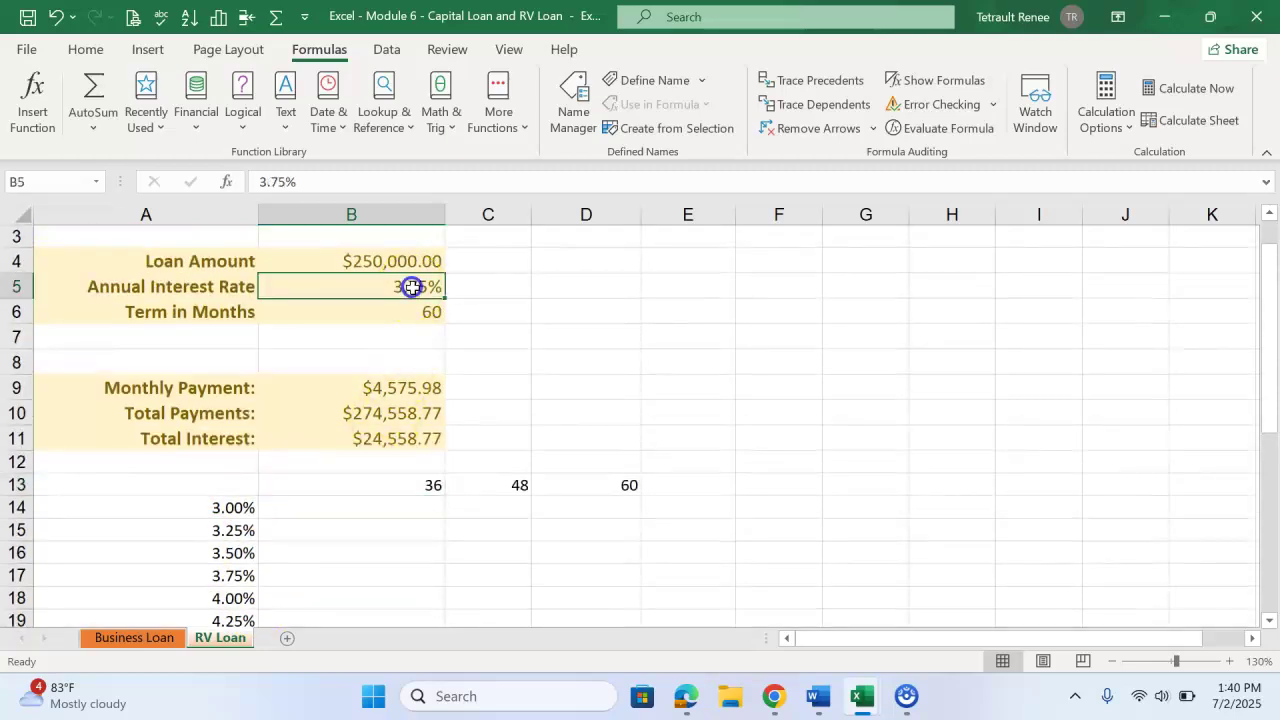
scroll(285, 460, down, 1)
click(246, 505)
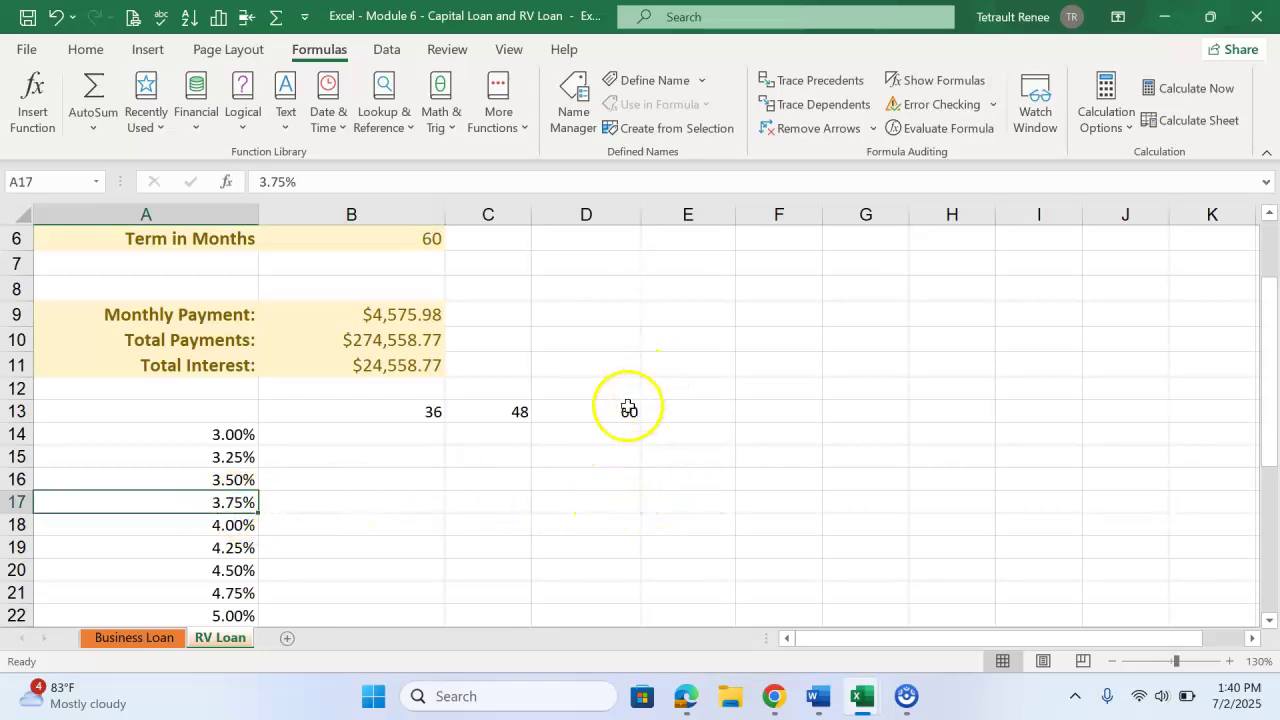
click(598, 505)
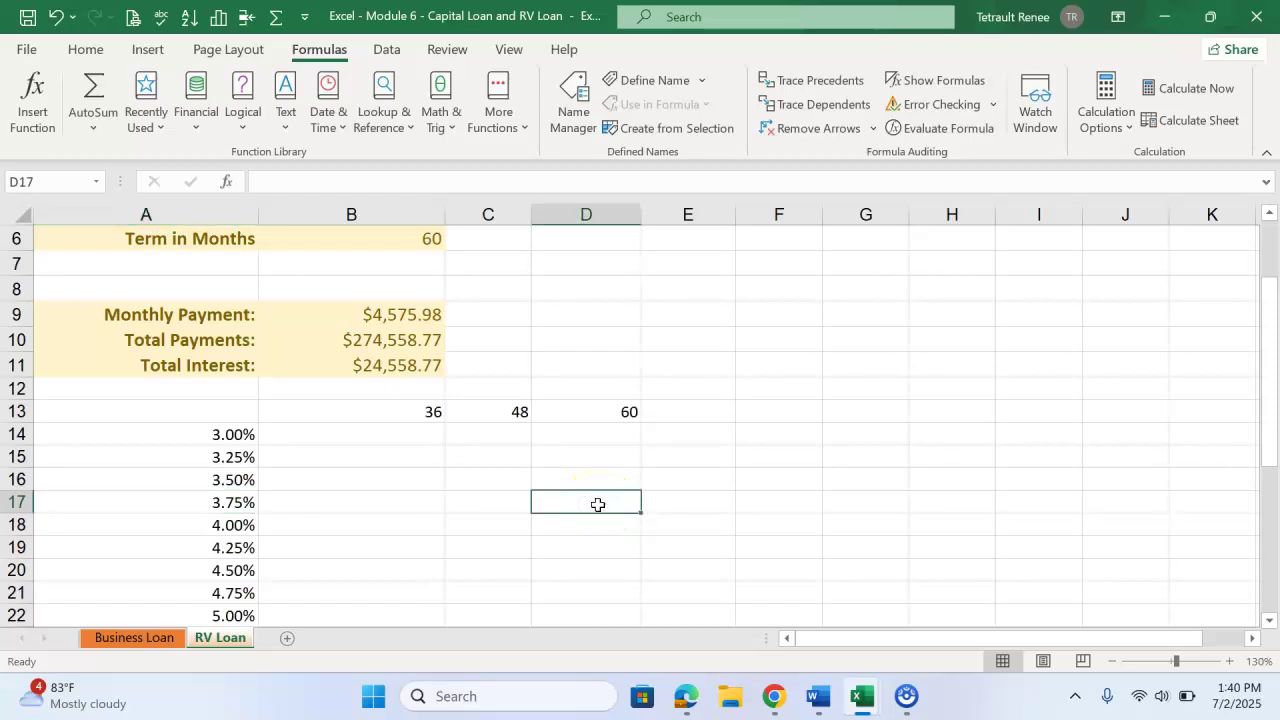
scroll(529, 371, up, 1)
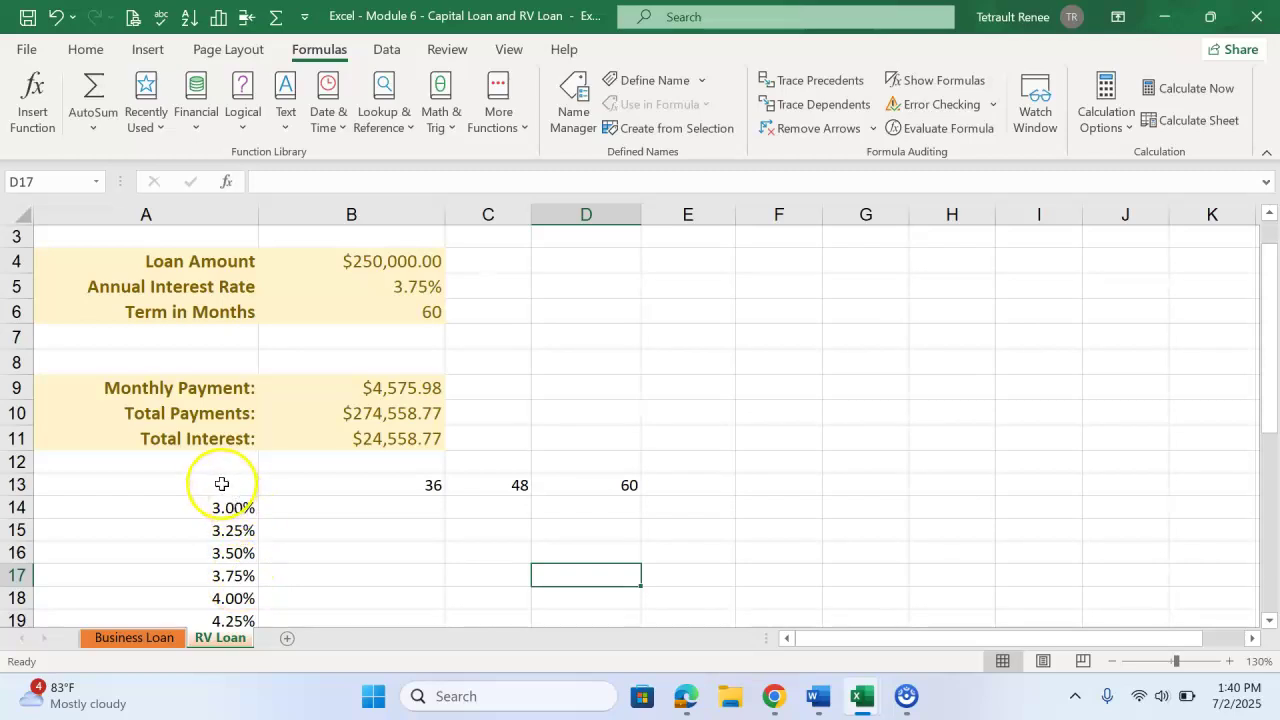
Step: Create a two-variable what-if data table over A13:D22 with B6 as row input cell and B5 as column input cell, and check D17
drag(222, 484, 575, 585)
drag(569, 645, 563, 585)
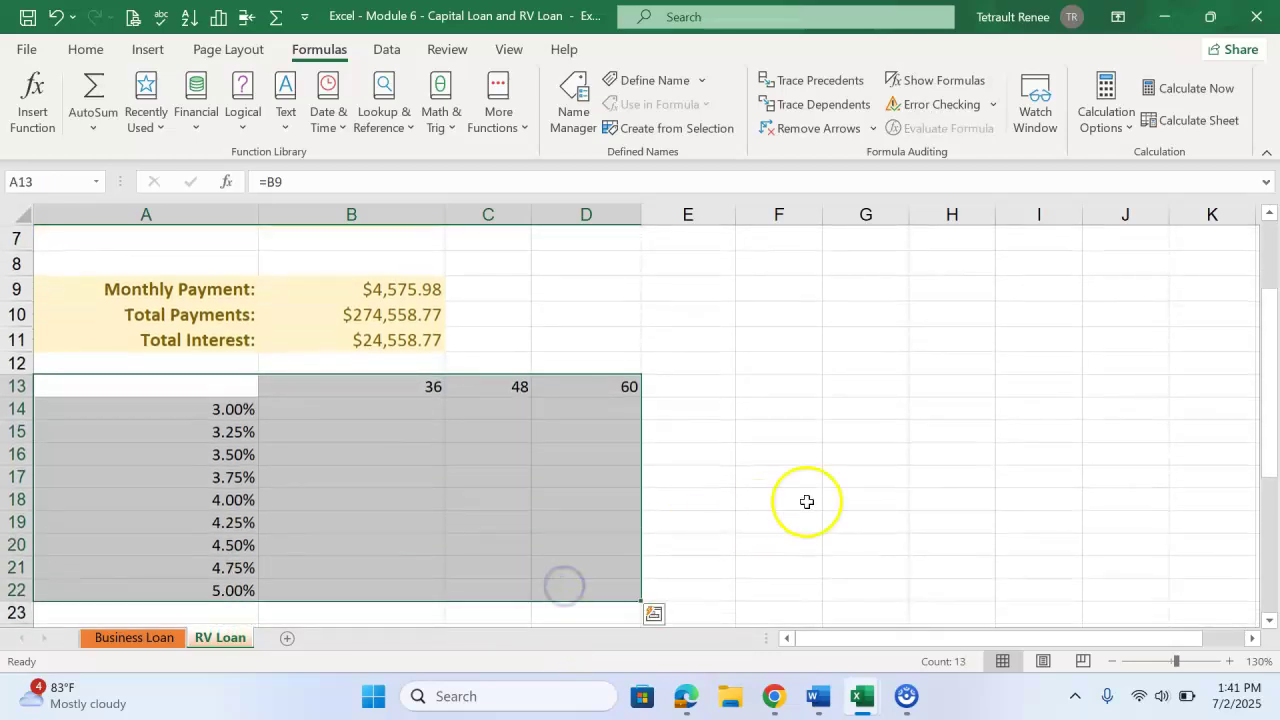
click(388, 50)
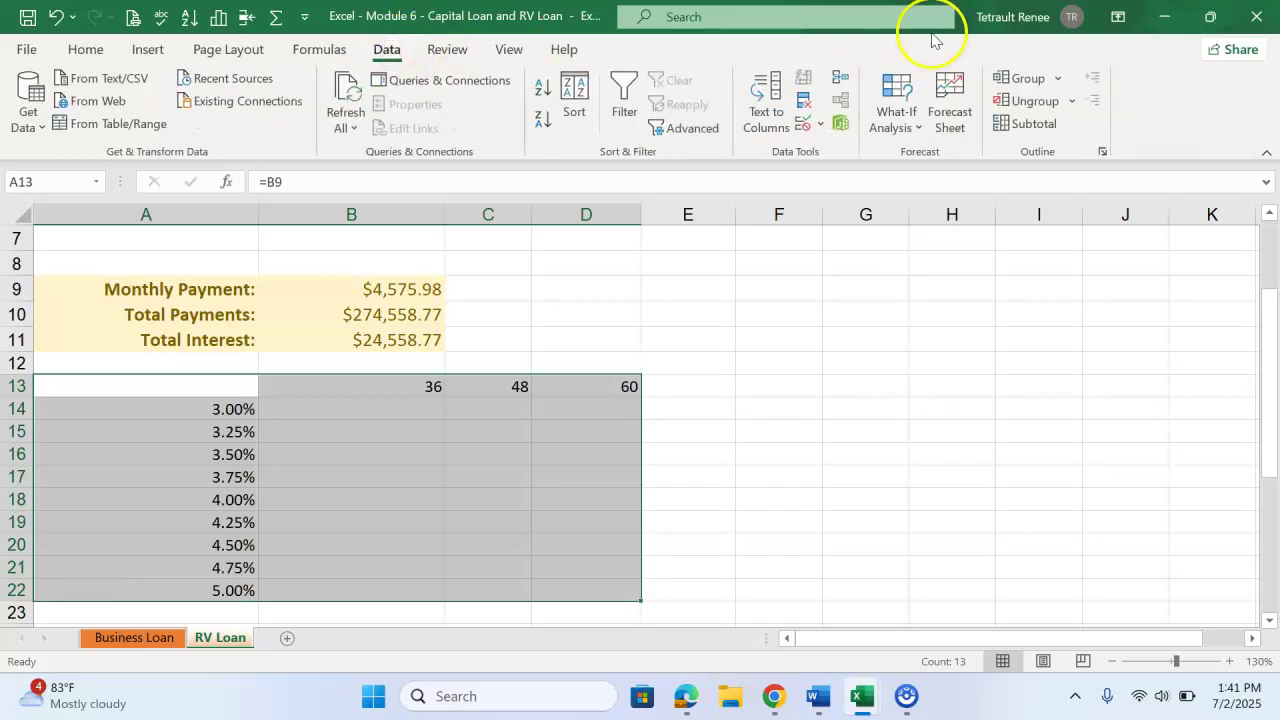
click(895, 114)
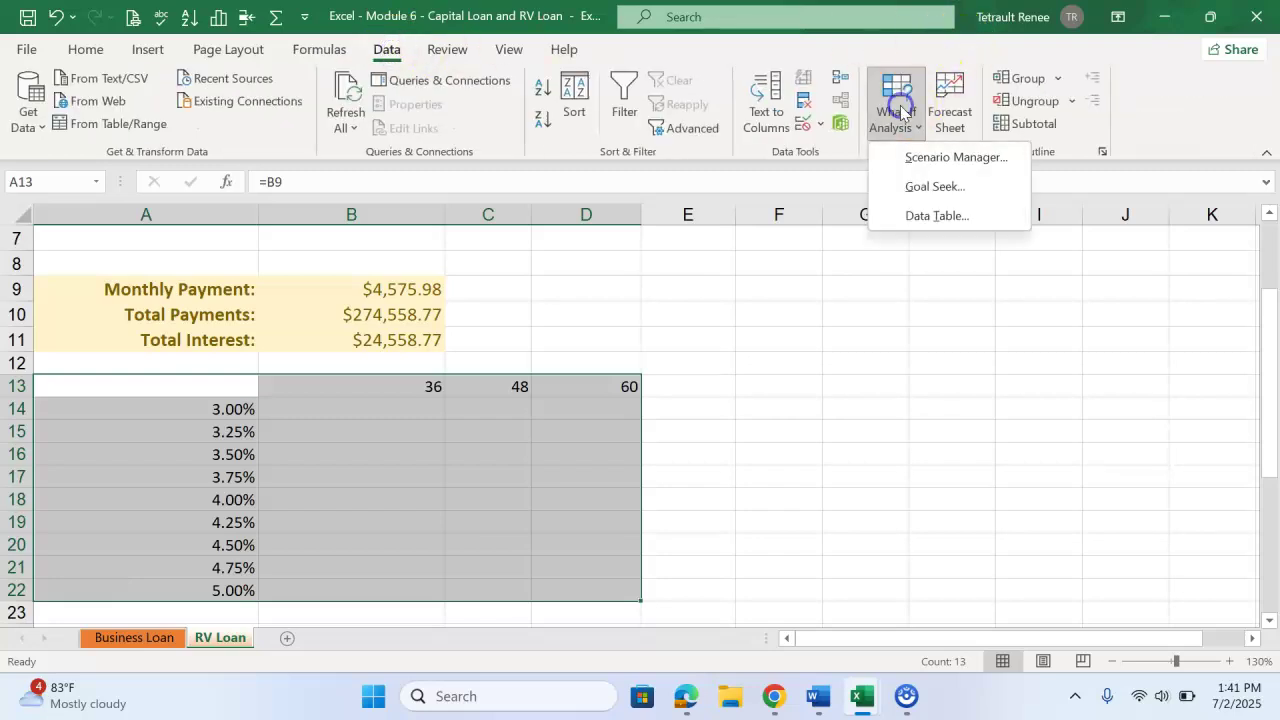
click(940, 216)
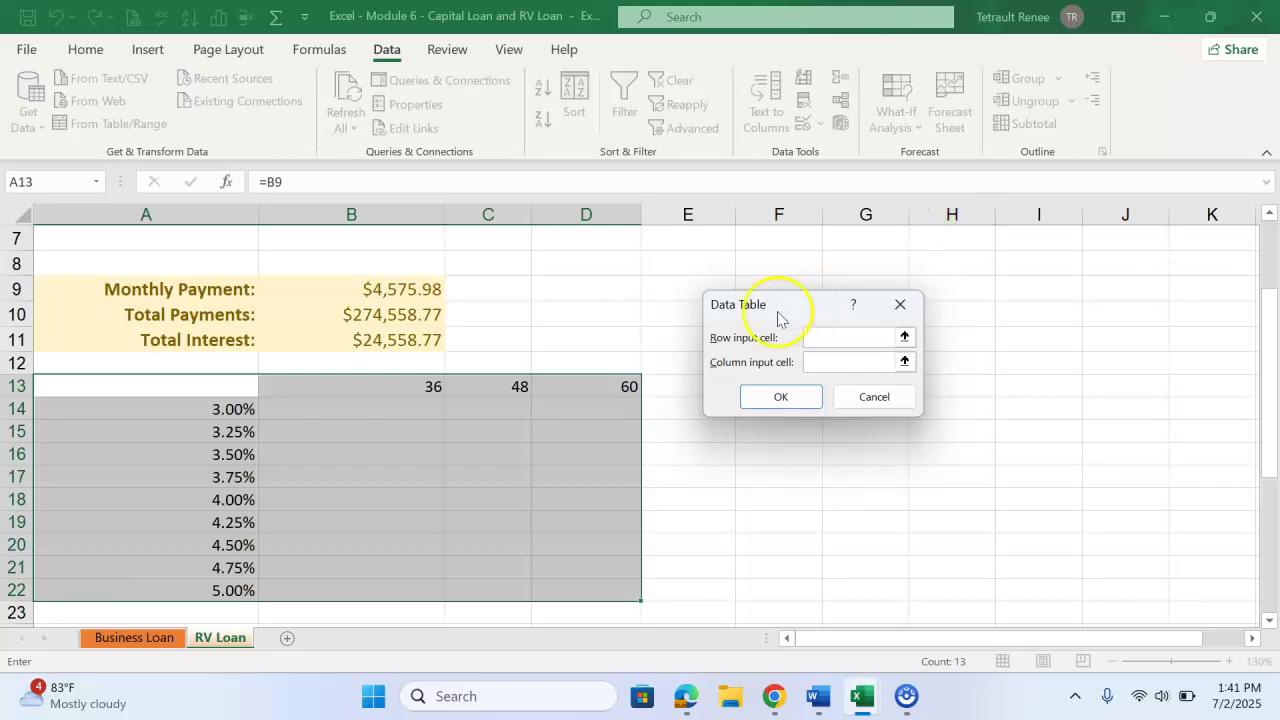
scroll(490, 366, up, 1)
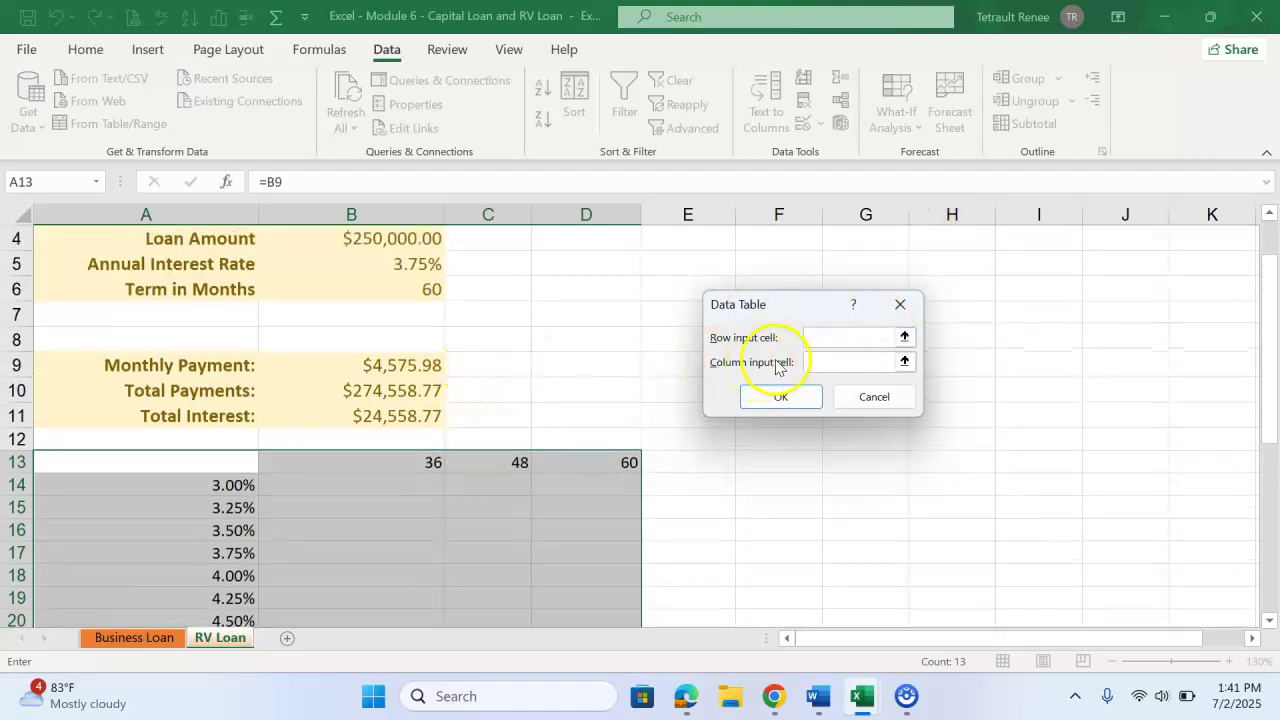
click(826, 338)
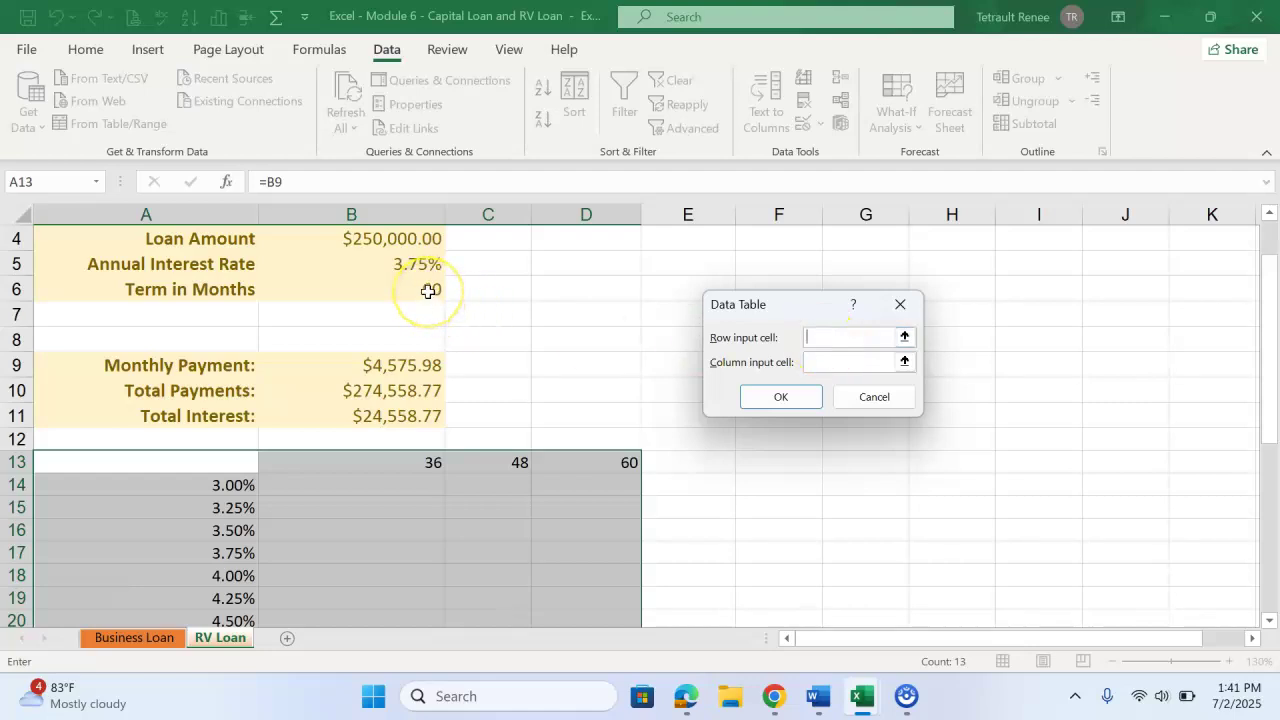
click(427, 291)
click(835, 363)
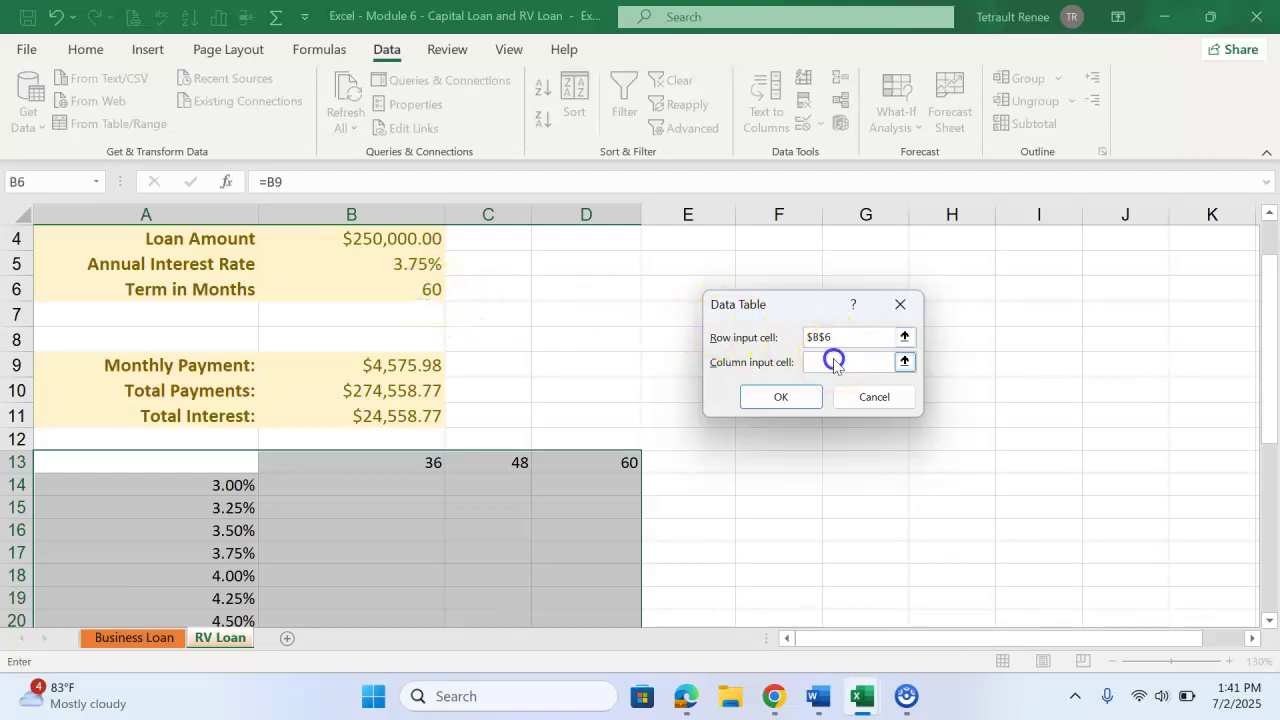
click(408, 276)
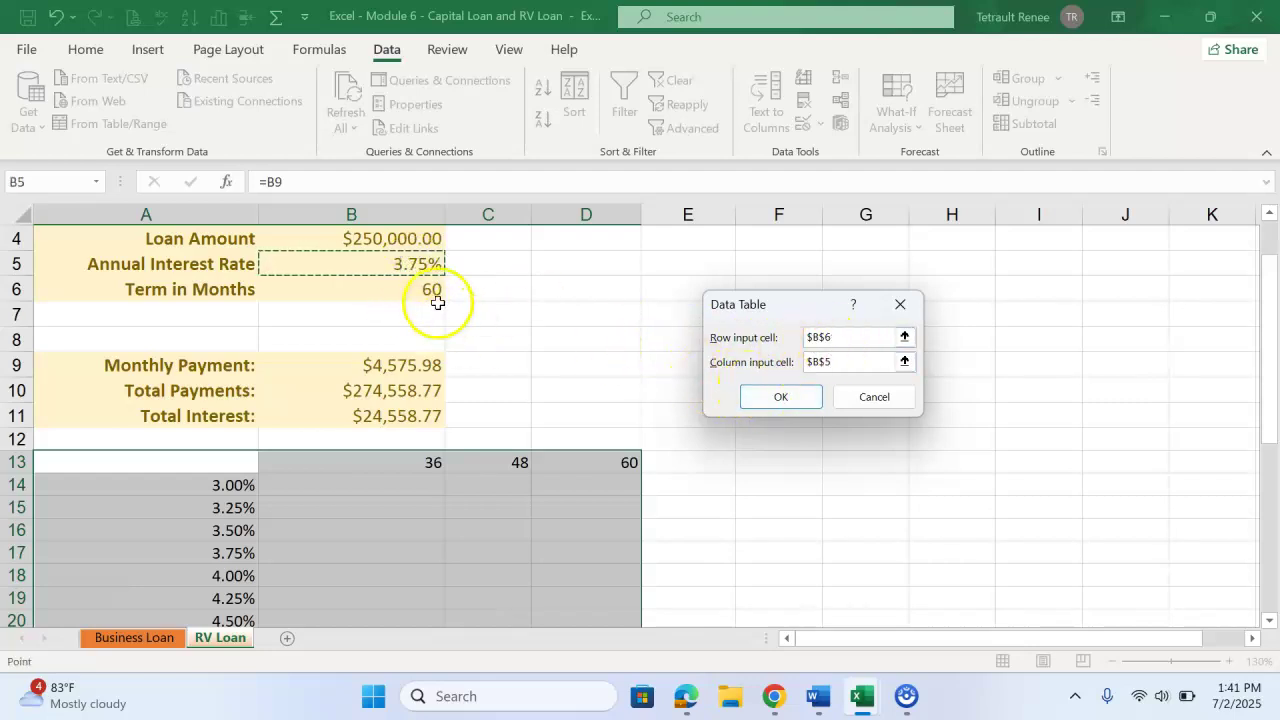
click(782, 397)
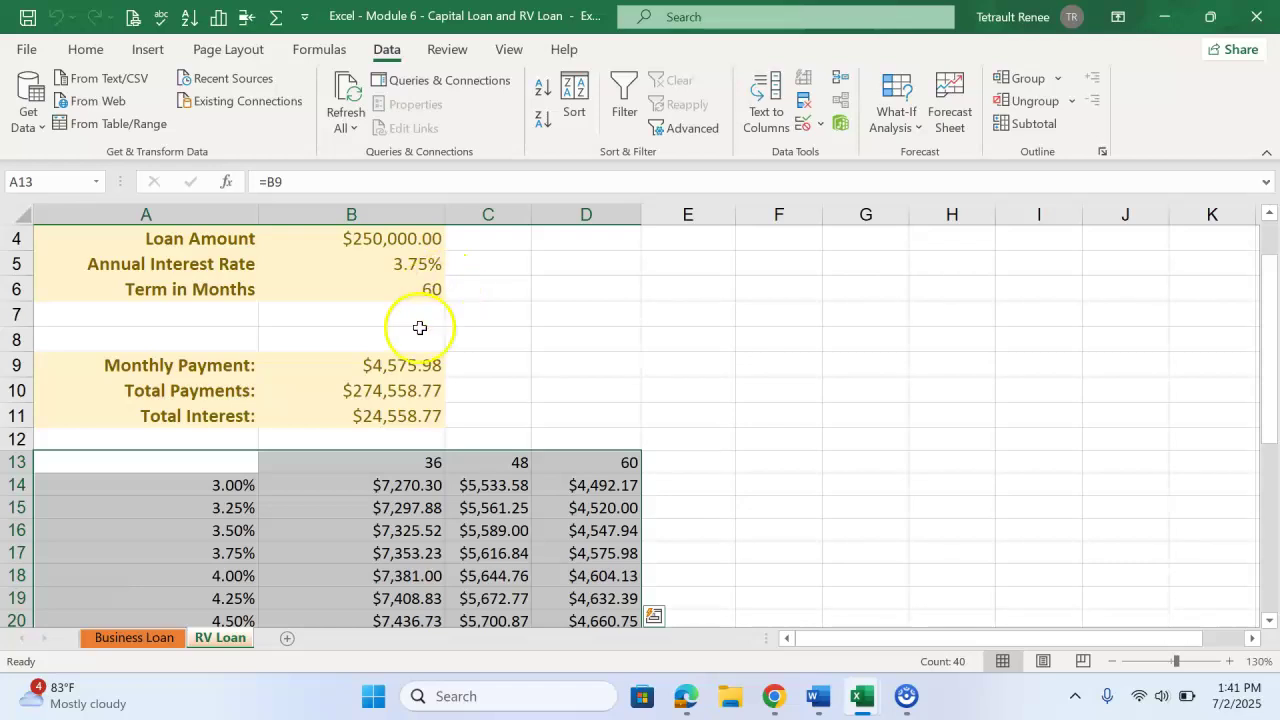
click(580, 553)
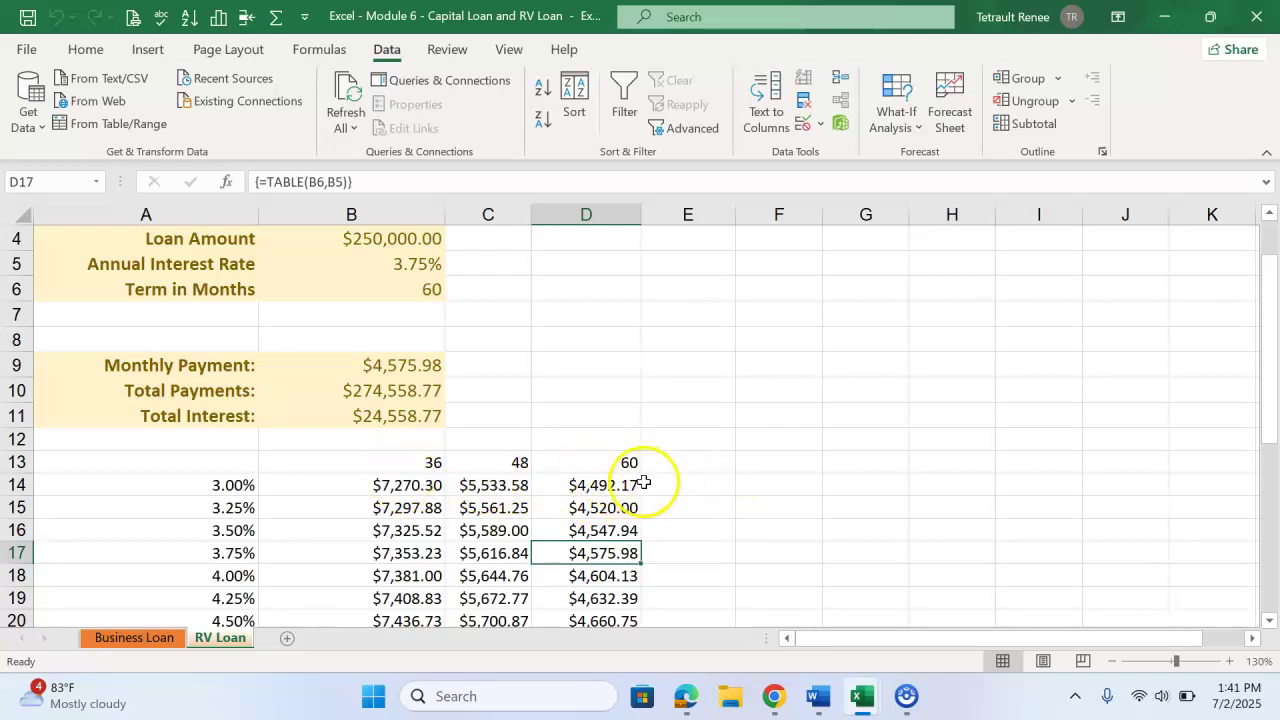
scroll(669, 467, down, 1)
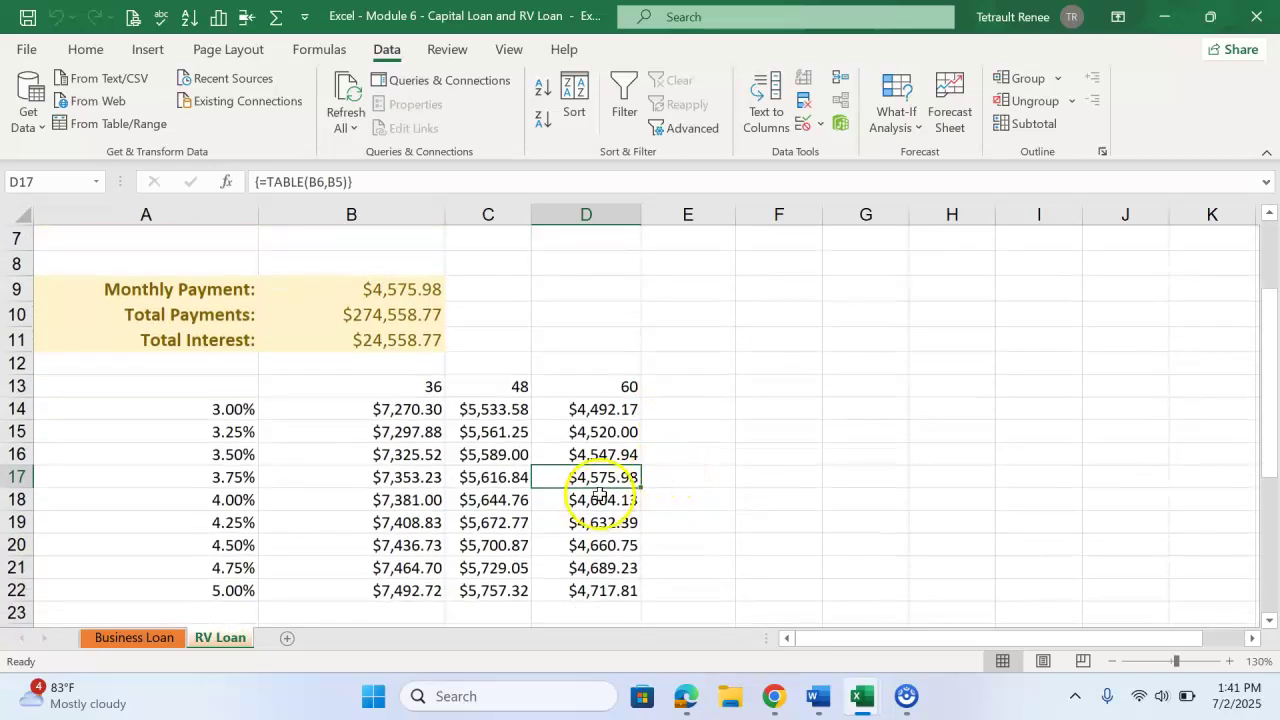